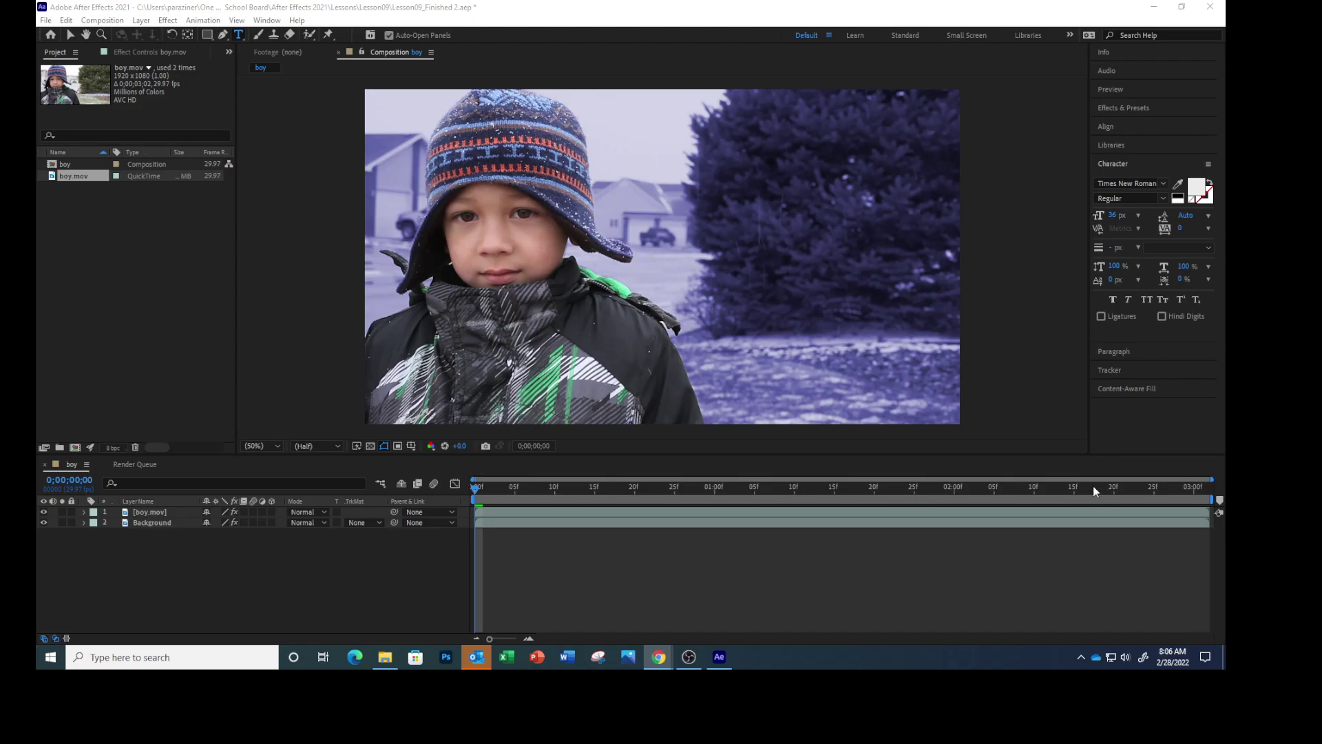
Step: Add a new text layer reading 'Parazine Winter Blues' and select all of its text
click(309, 583)
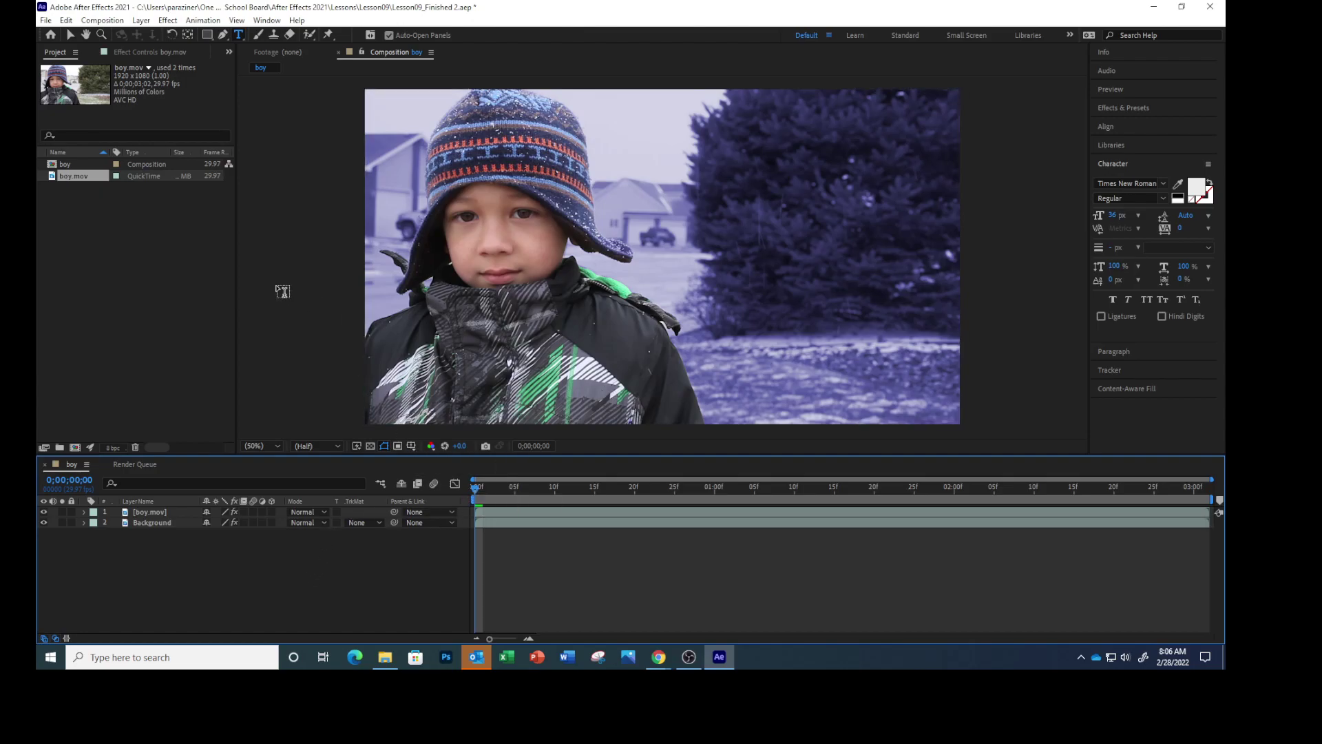
click(140, 21)
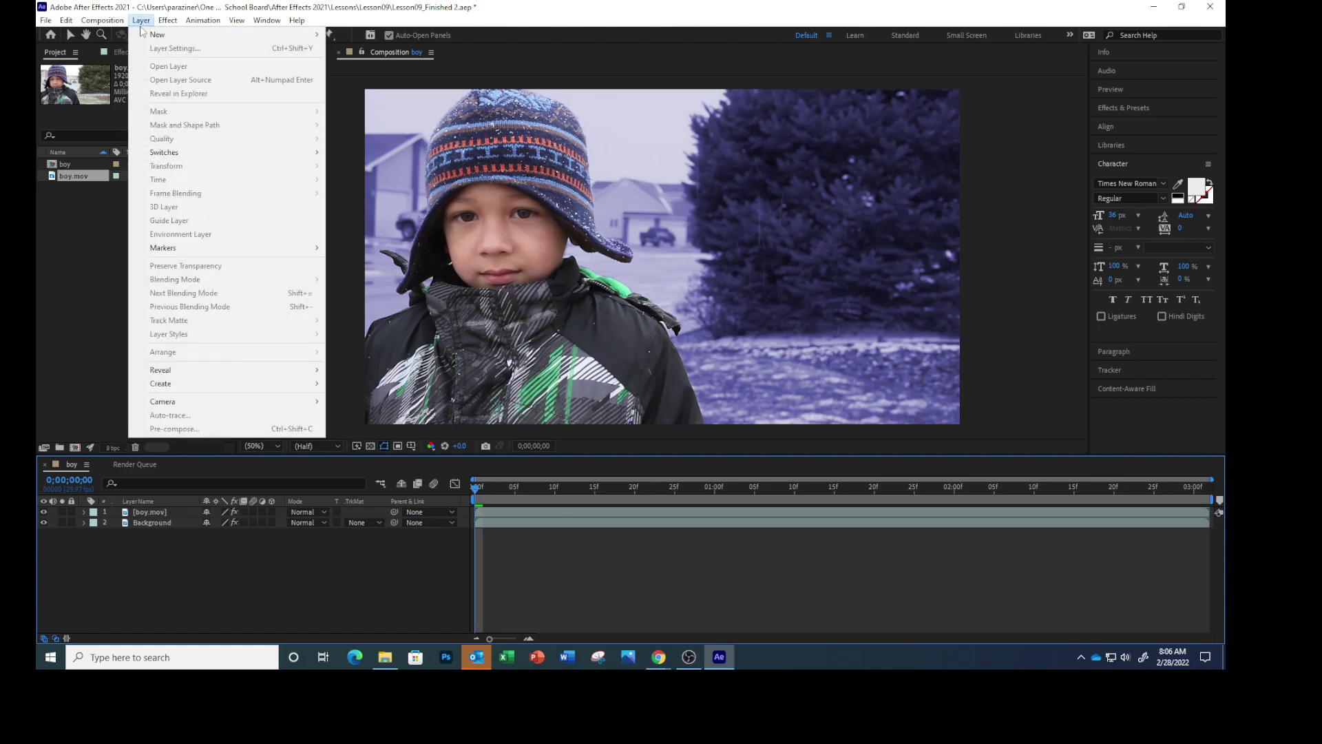
mouse_move(146, 34)
click(348, 35)
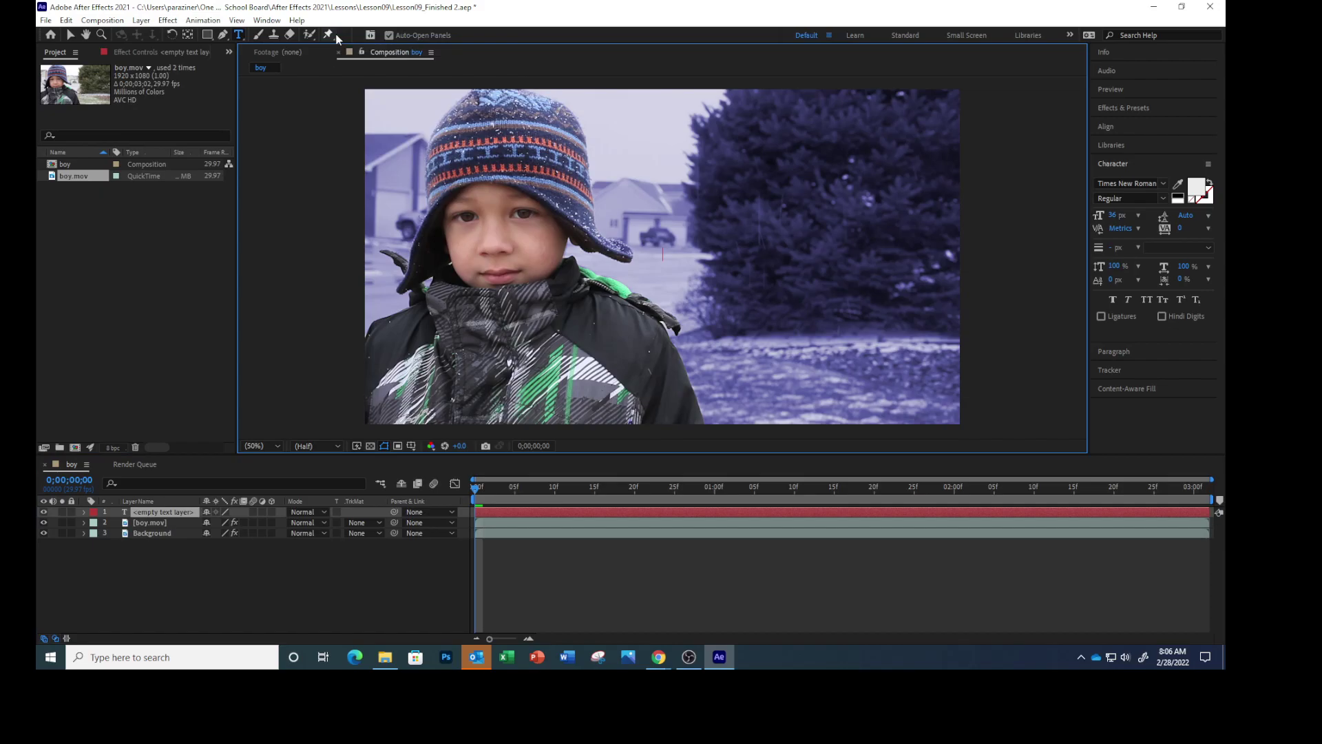
text(Parazine Winter Blues)
triple_click(739, 255)
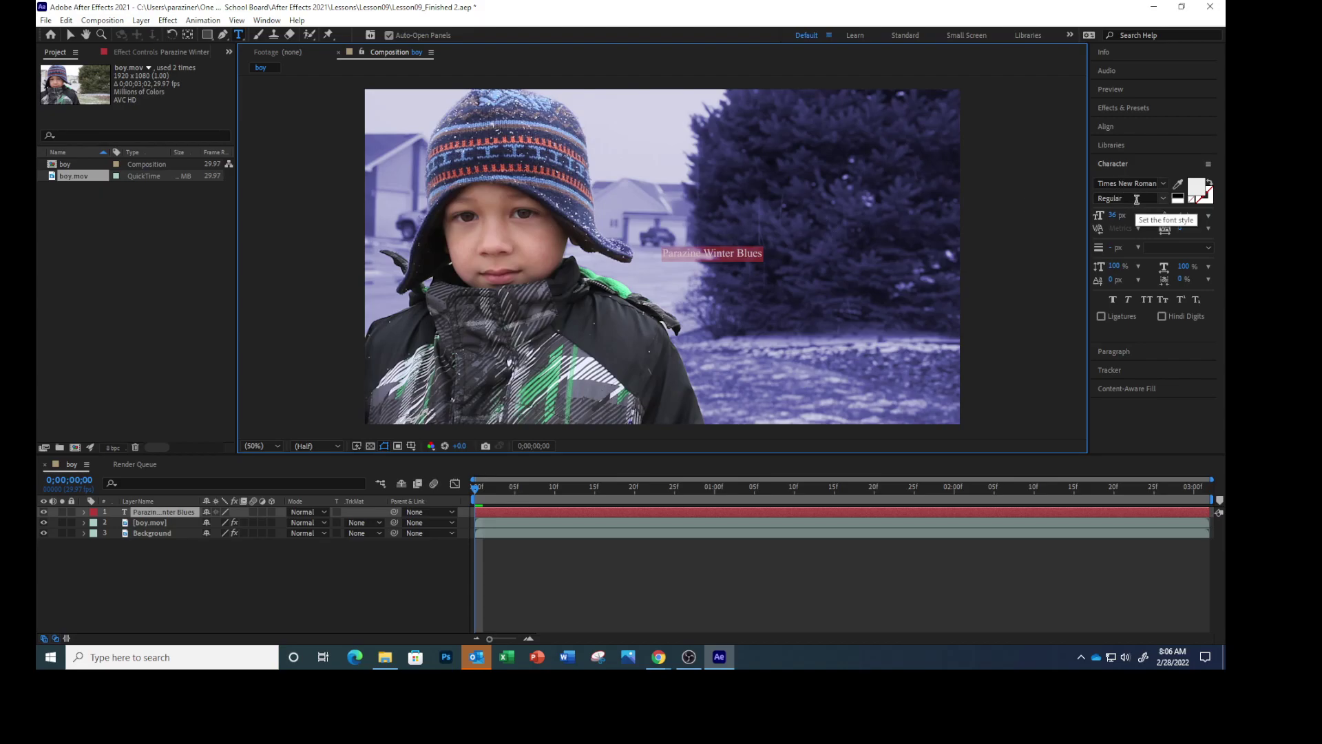
Step: Change the title's font family from Times New Roman to Myriad Pro Semibold
click(1161, 184)
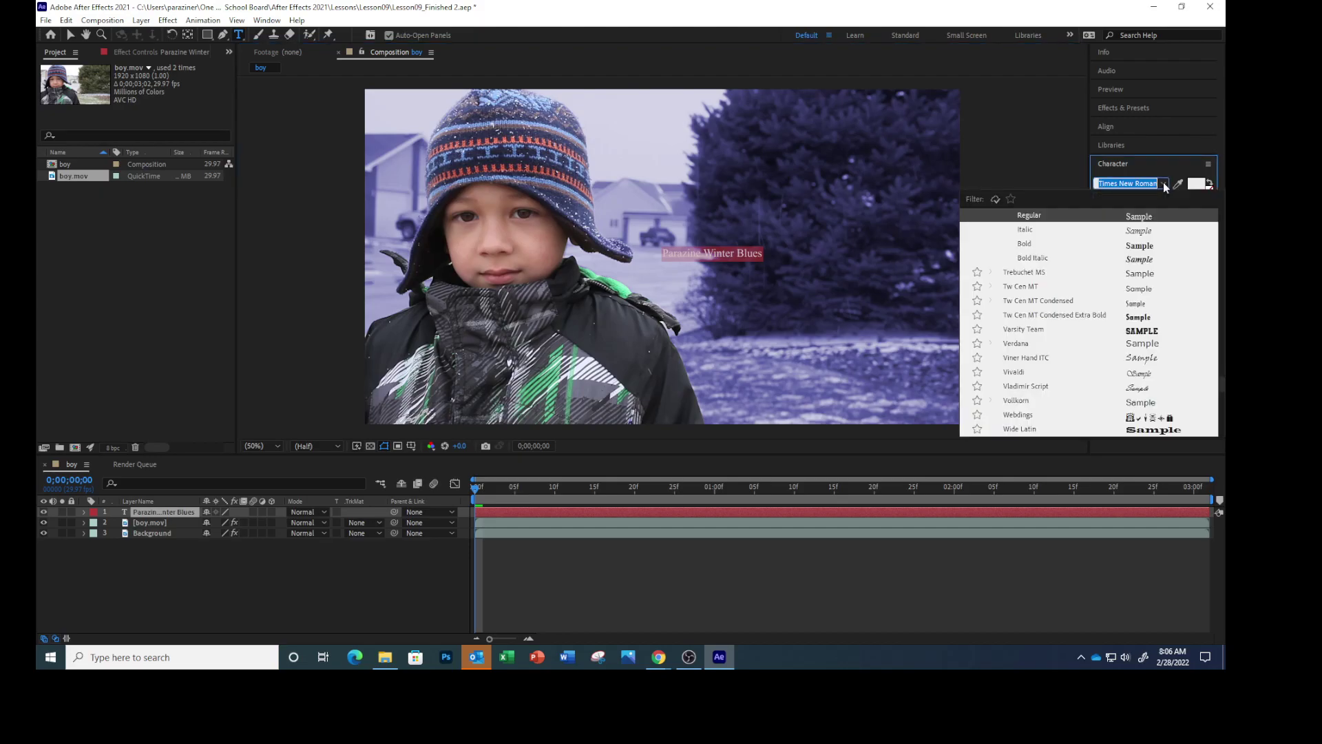
click(1163, 182)
click(1164, 182)
scroll(1071, 295, up, 15)
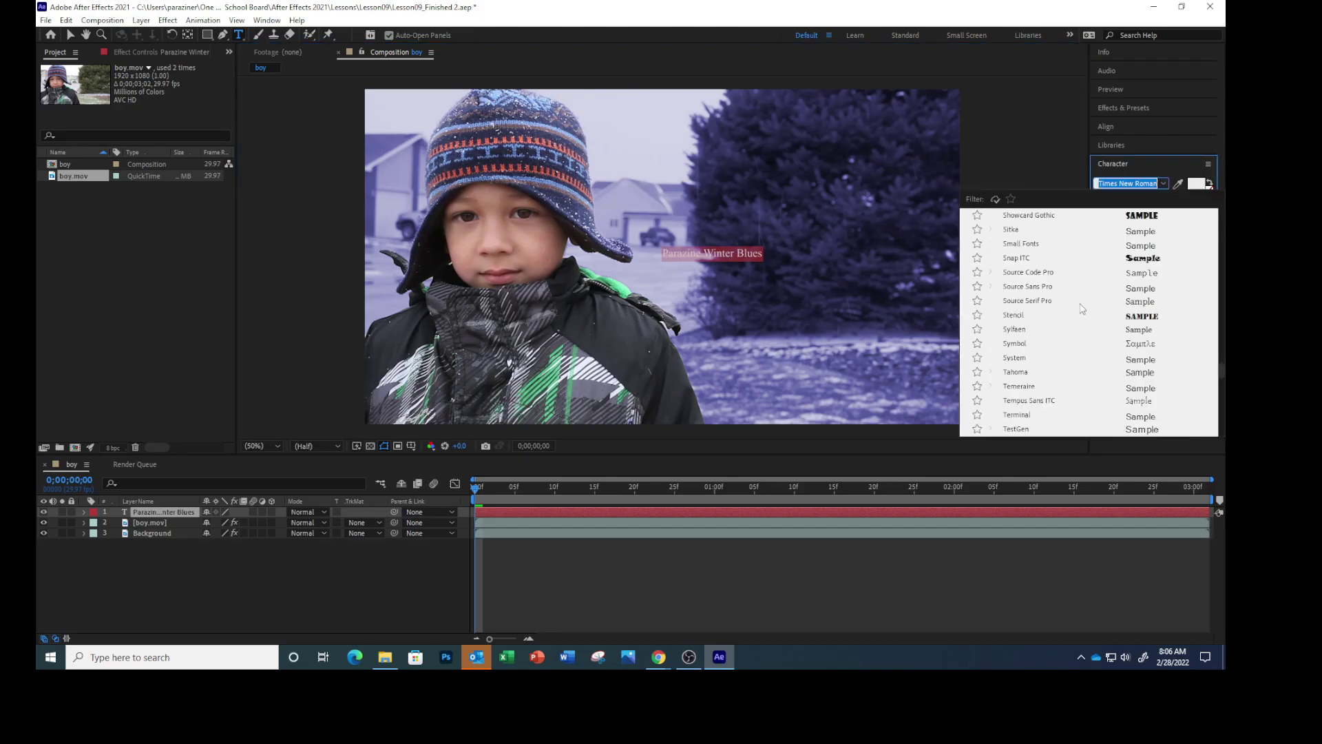
scroll(1071, 306, up, 8)
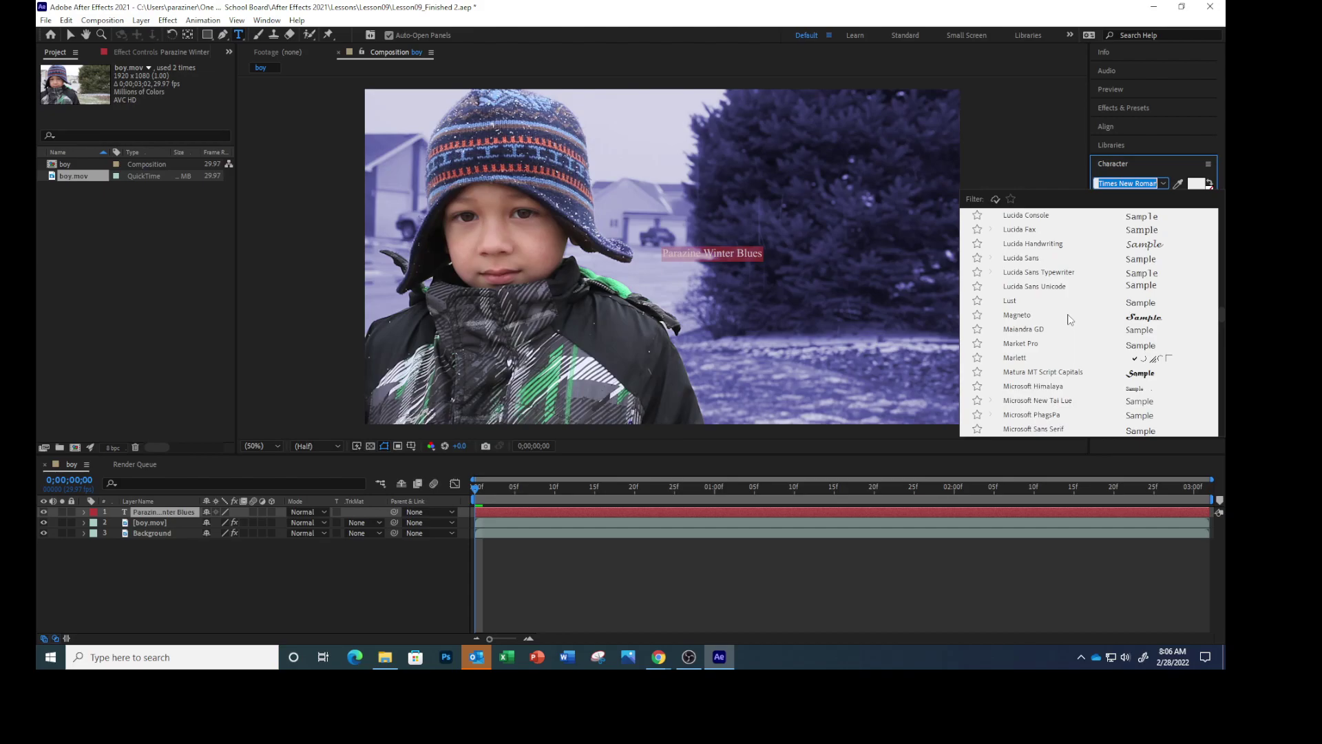
scroll(1070, 319, down, 3)
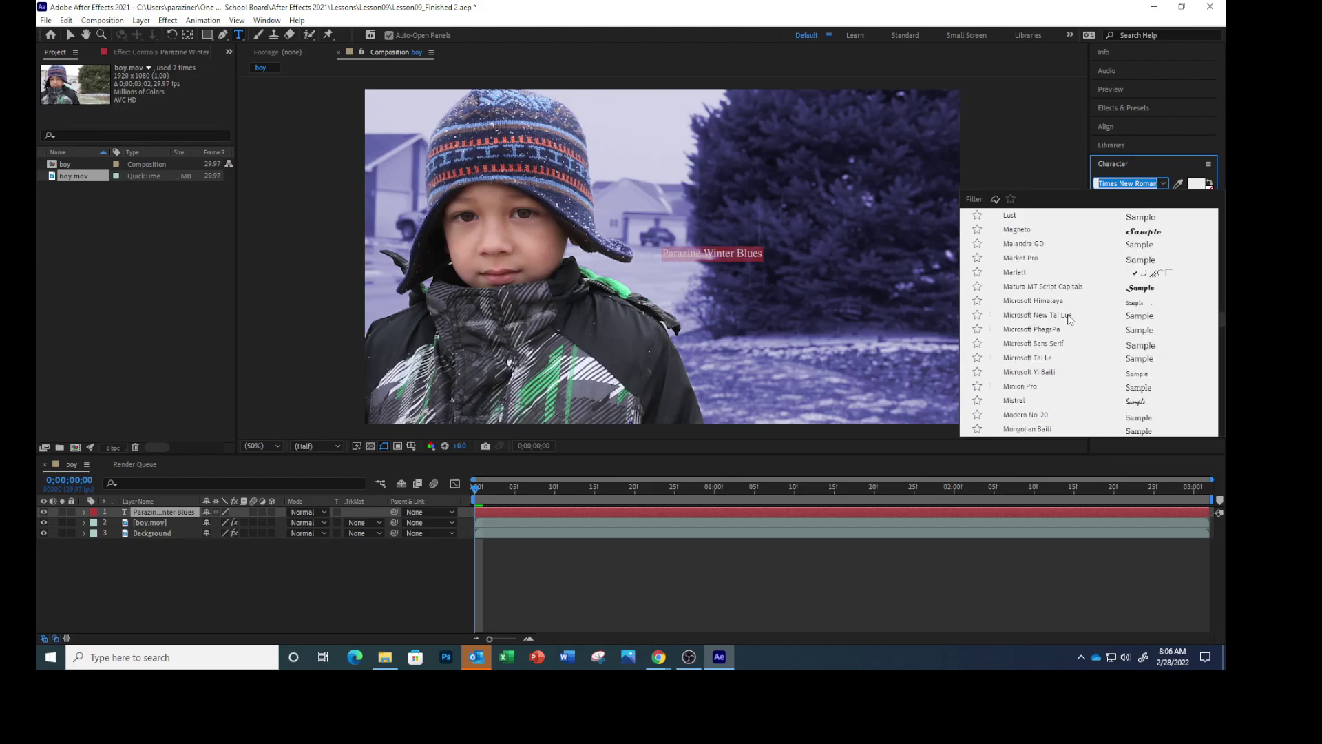
scroll(1070, 319, down, 5)
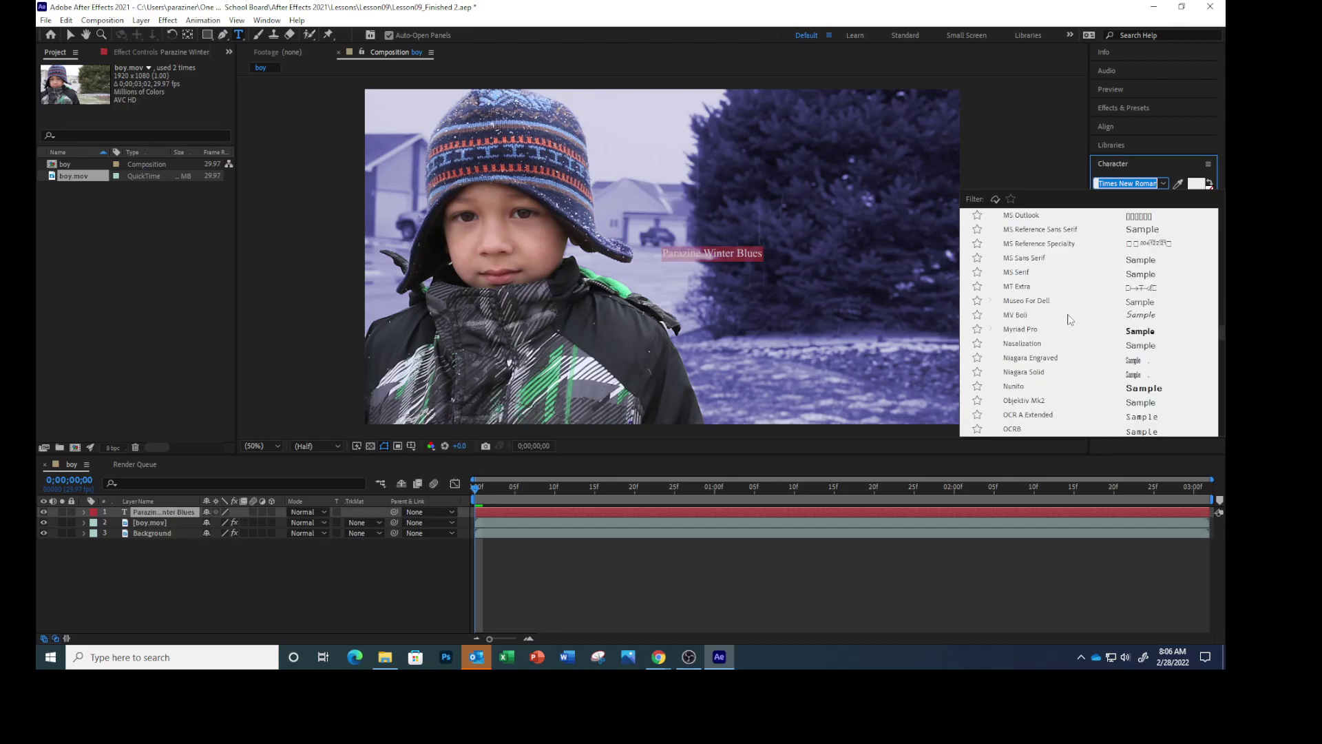
click(1029, 333)
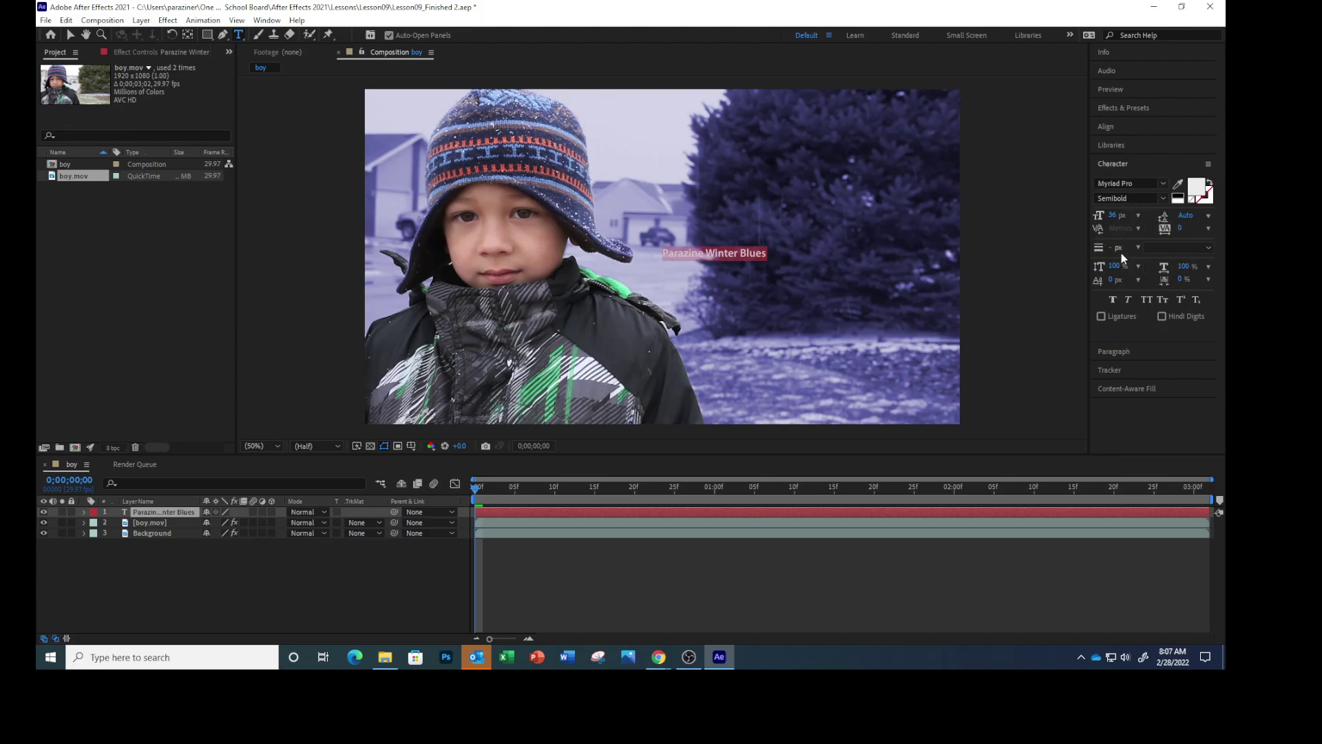
Step: Set the title to 200 px with Optical kerning, and pick pure white in the fill colour picker
click(1116, 217)
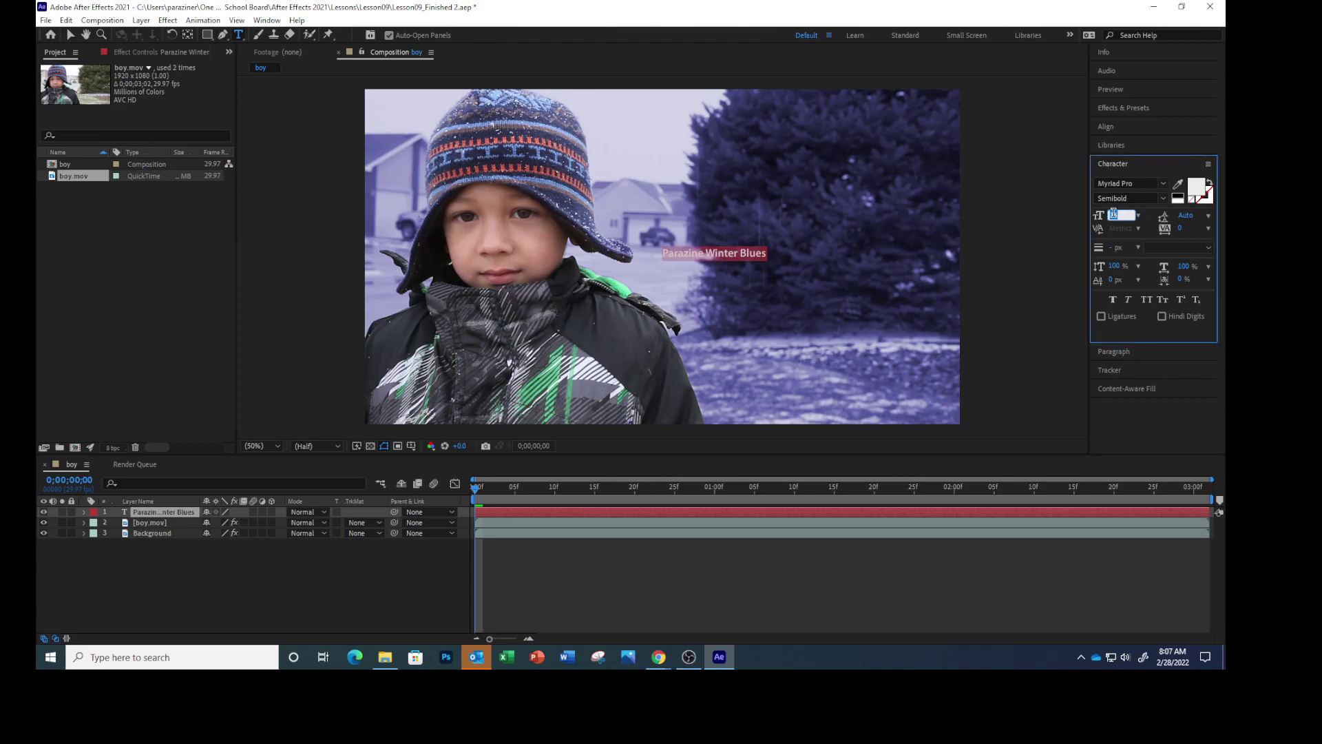
text(200)
key(Return)
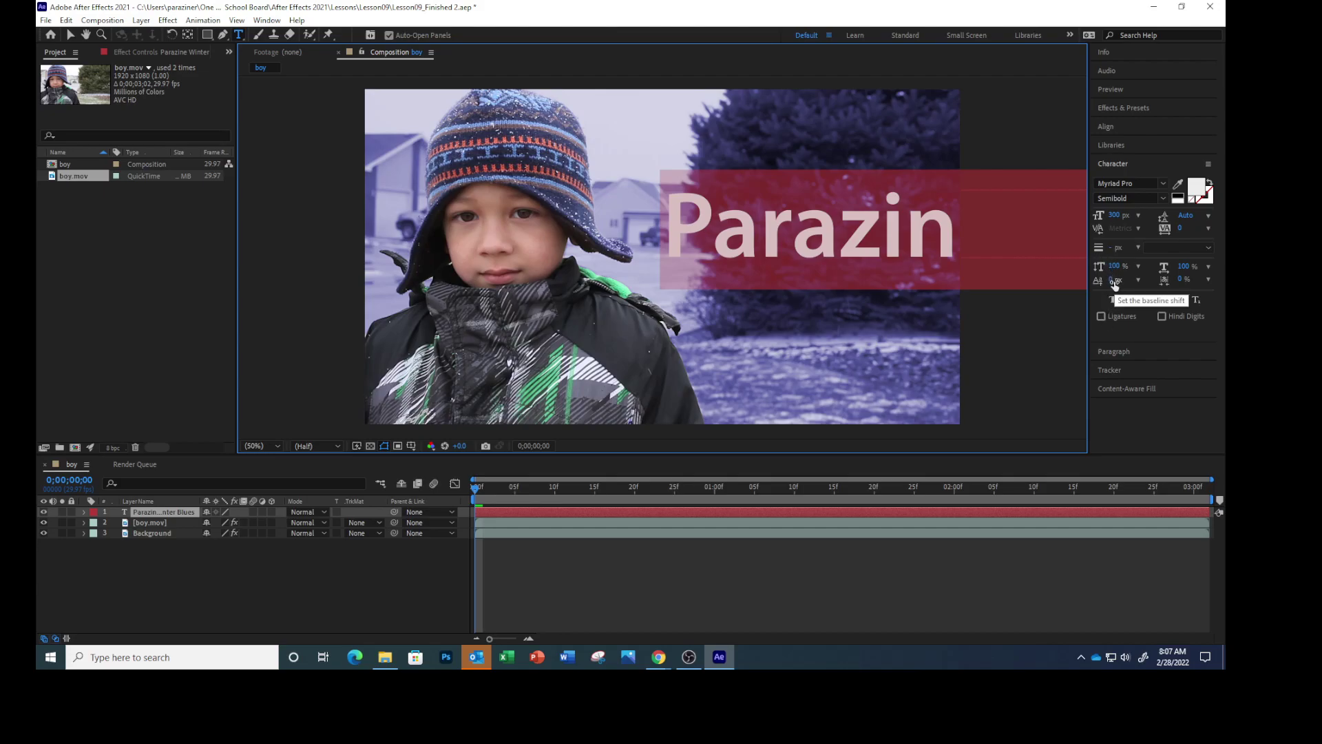
click(1135, 227)
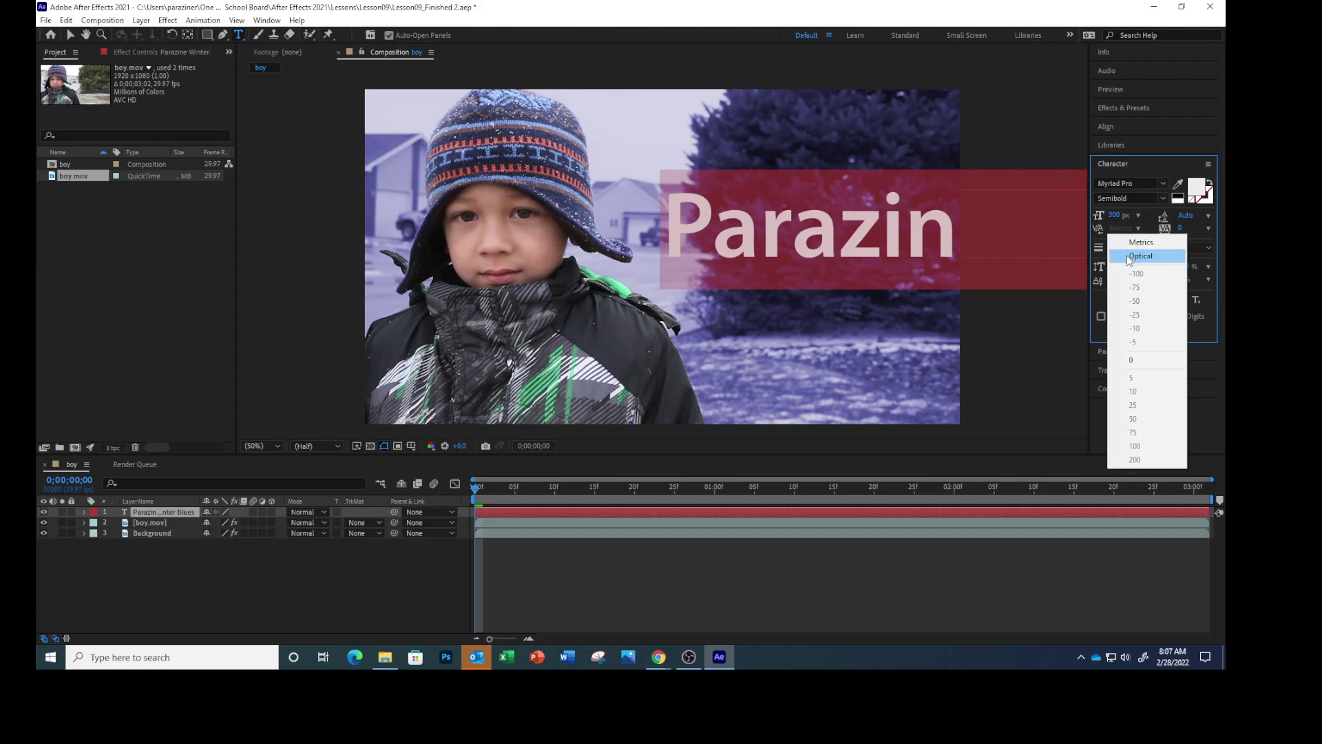
click(1141, 255)
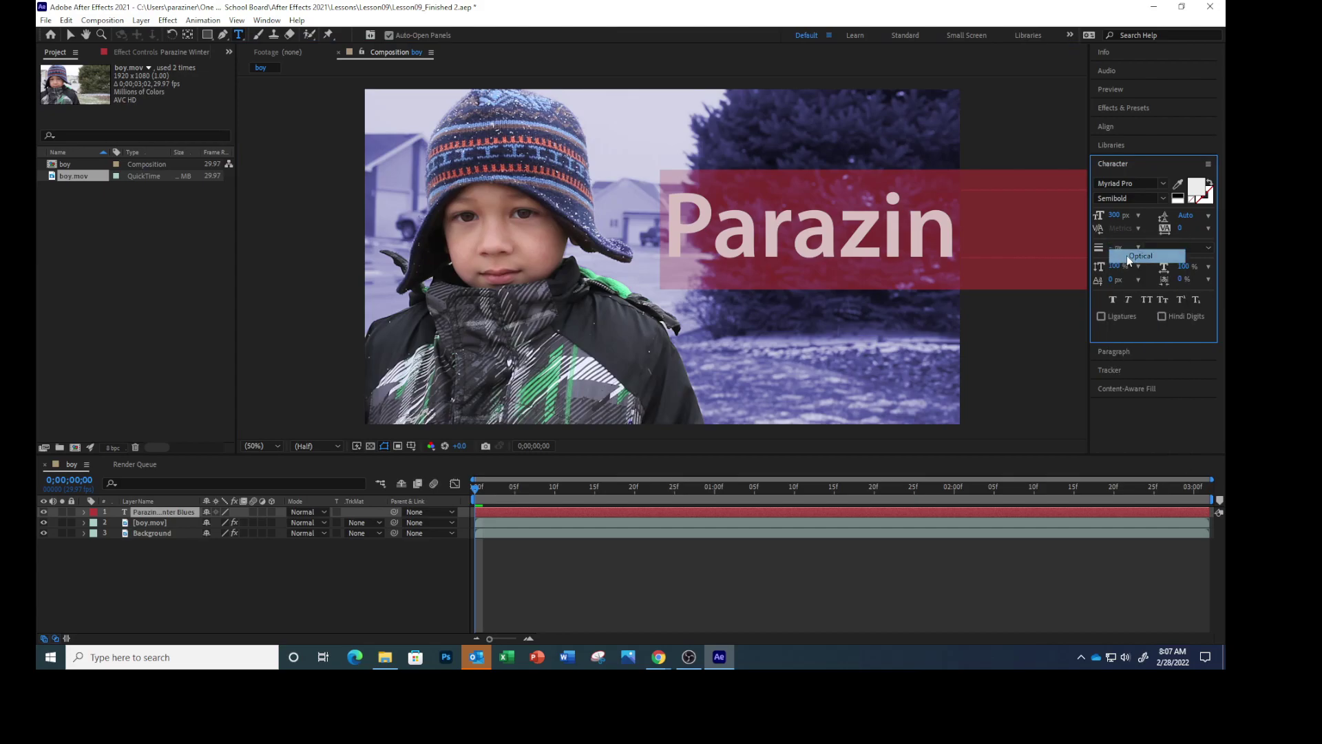
click(1195, 188)
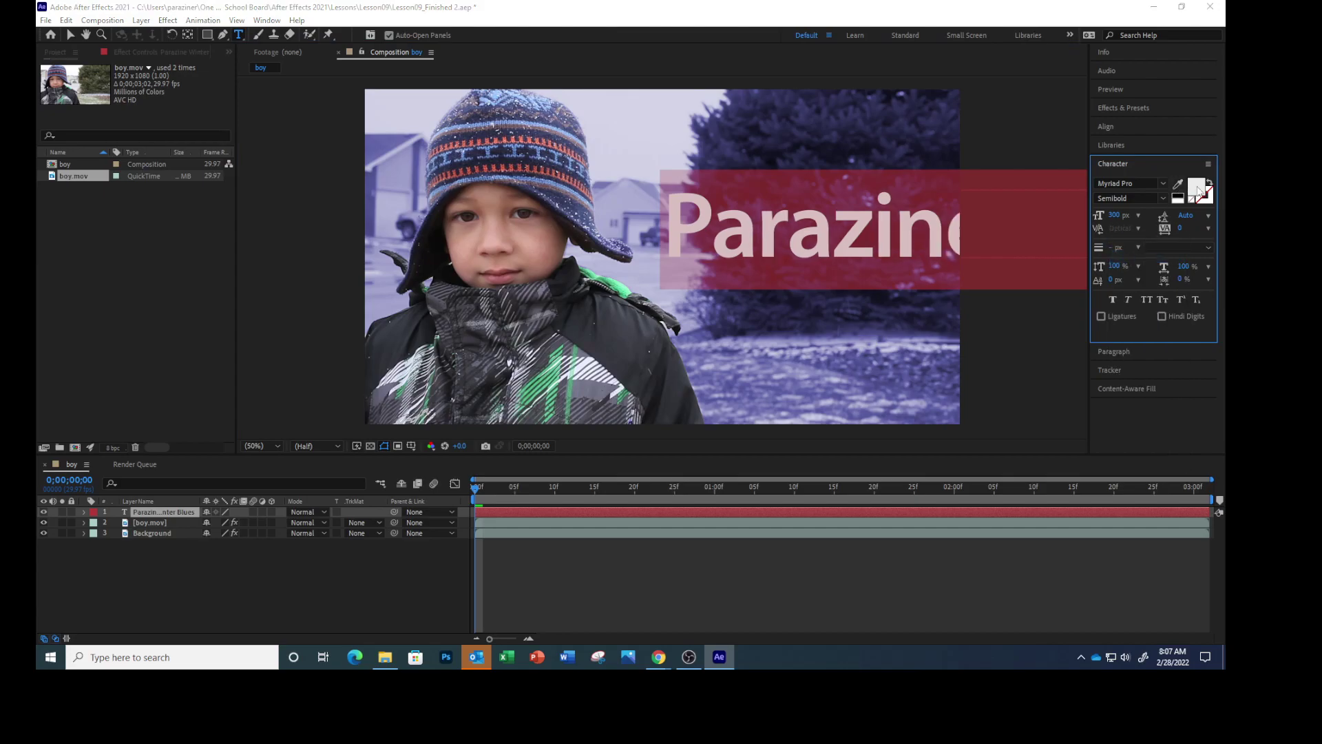
drag(490, 265, 488, 253)
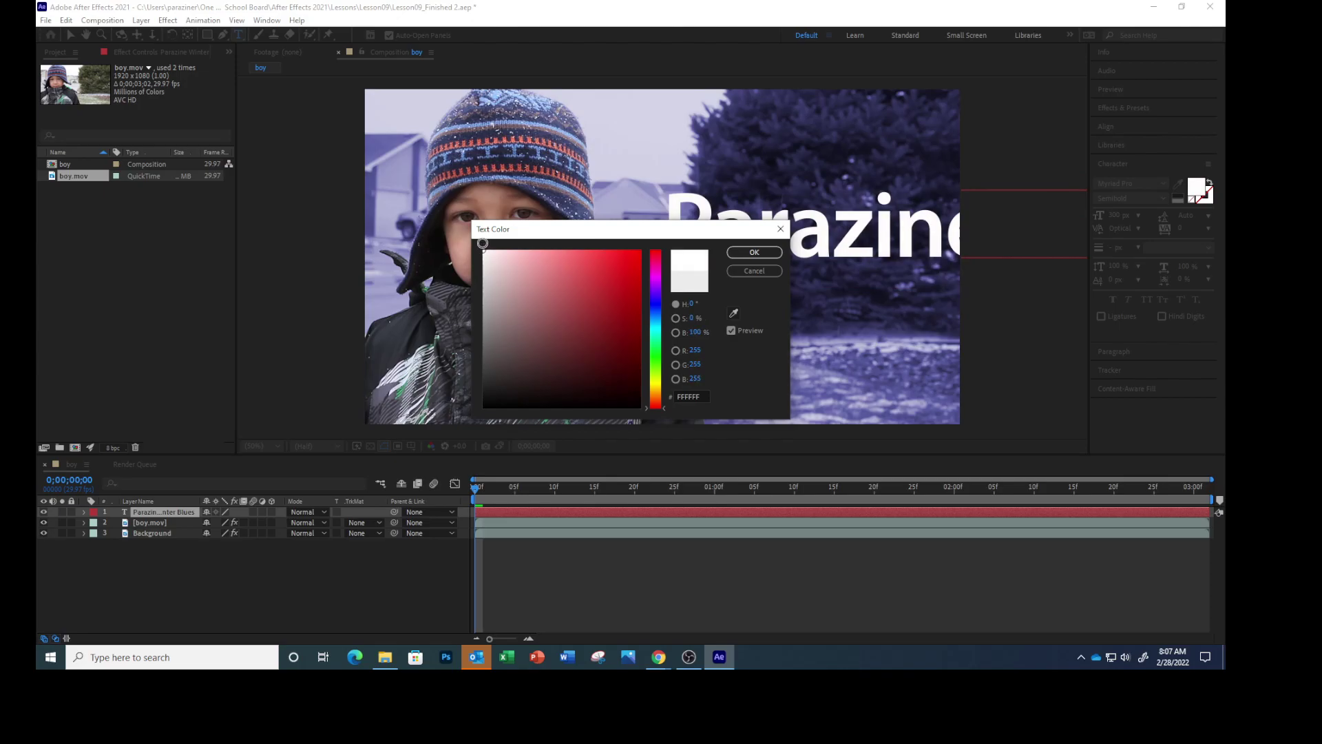
Step: Apply the white fill and give the title a black stroke
click(761, 253)
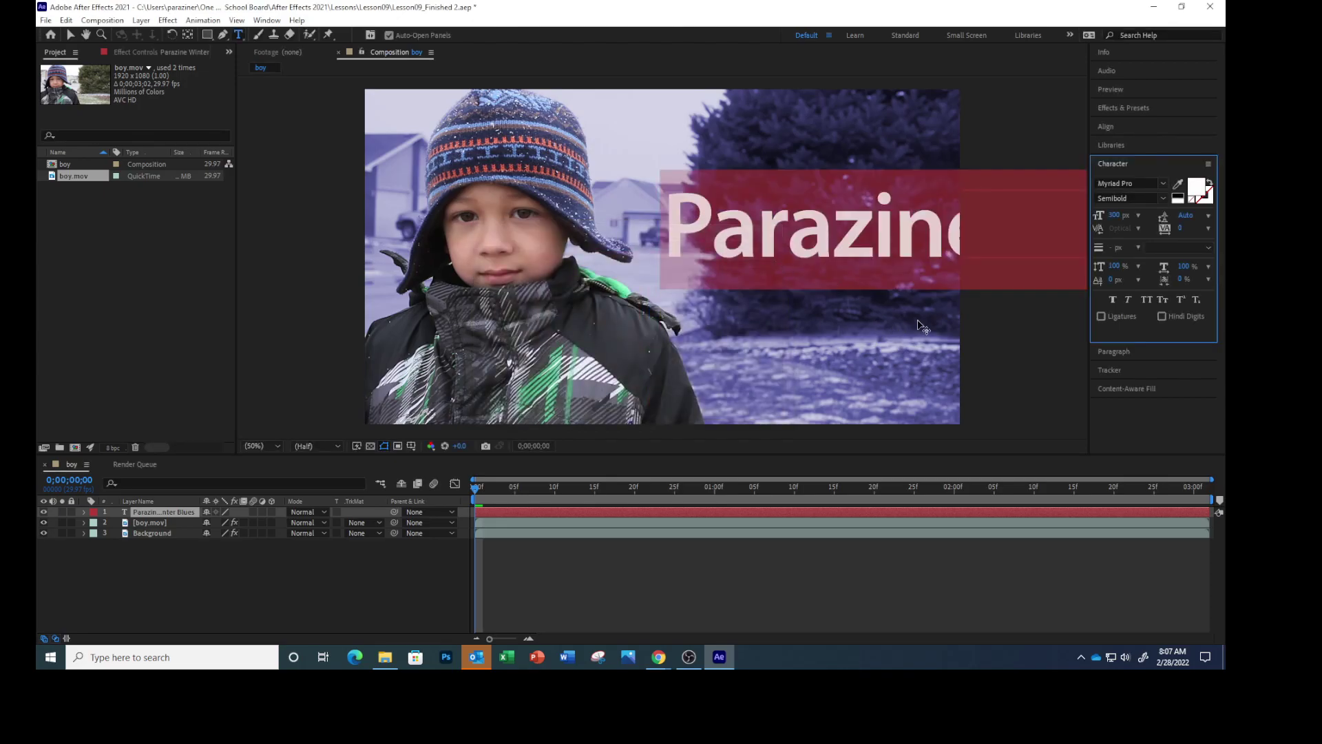
click(1208, 202)
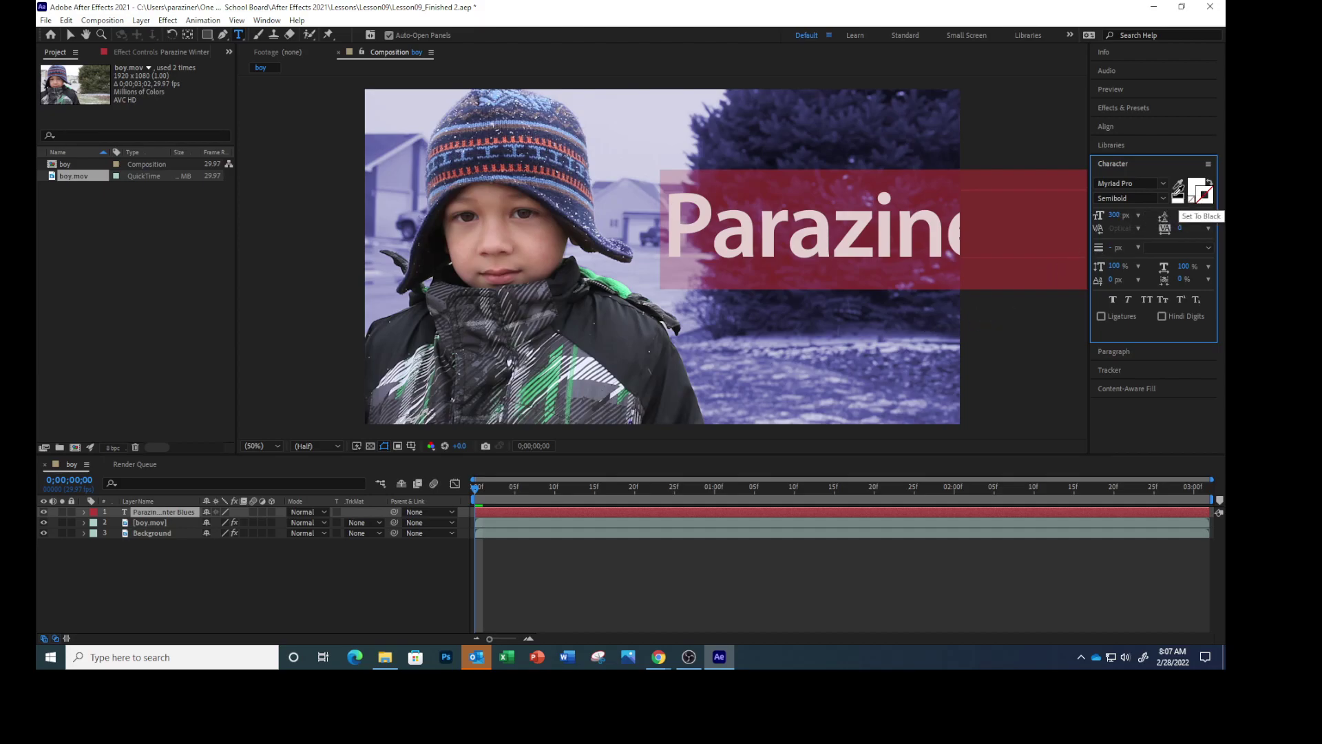
click(1179, 200)
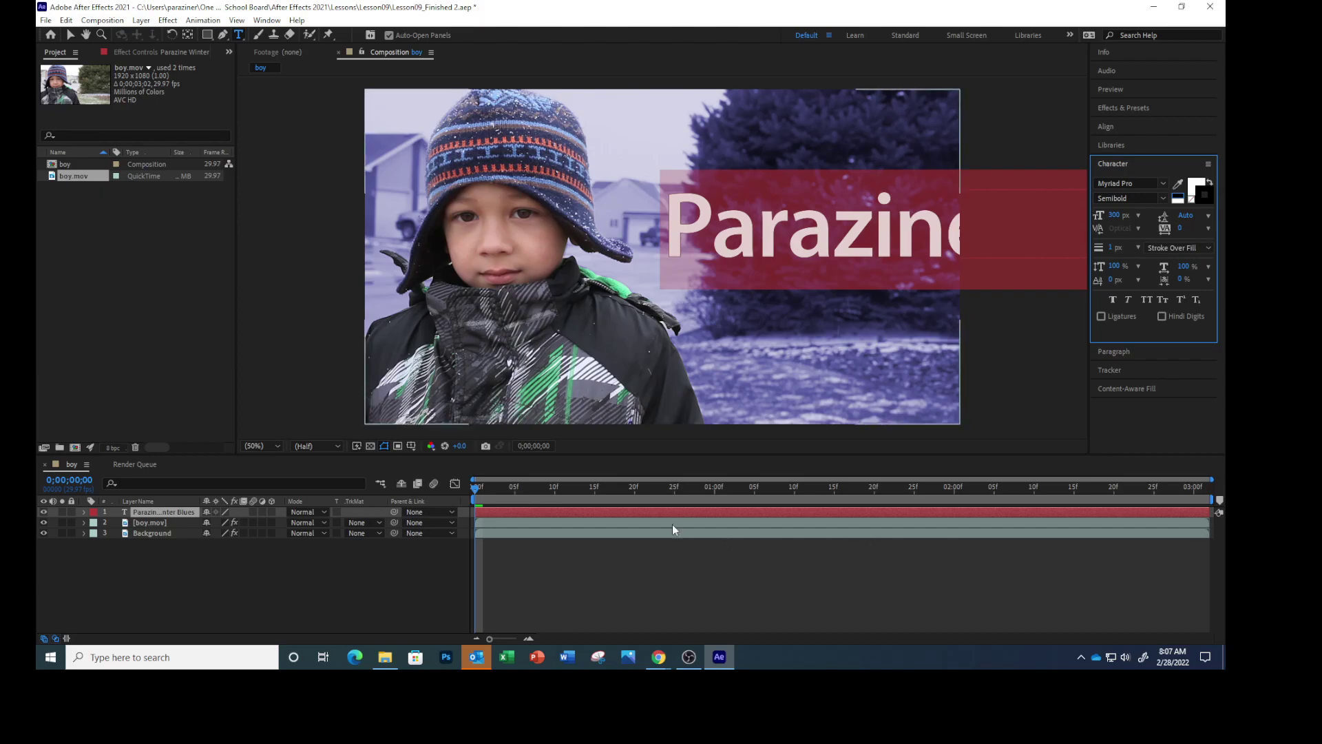
Step: Set the Parazine Winter Blues layer's Opacity to 50%
click(162, 512)
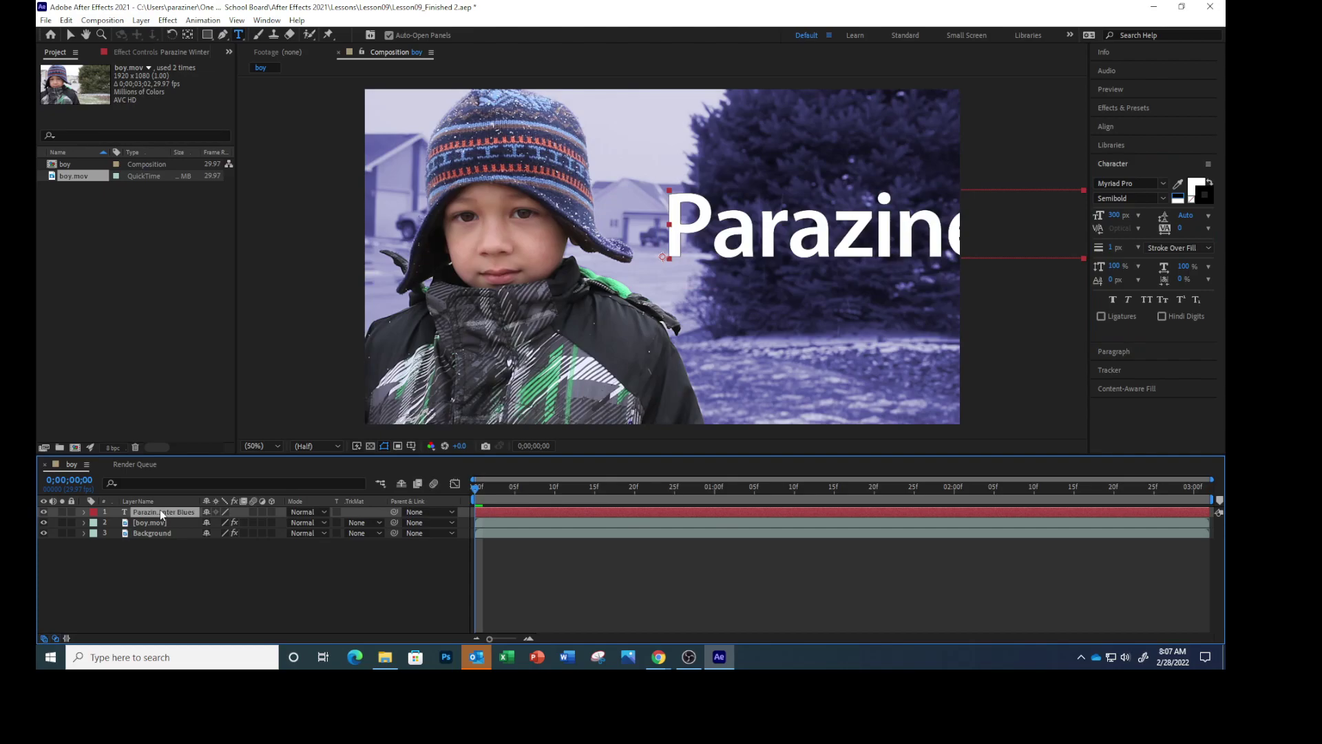
key(t)
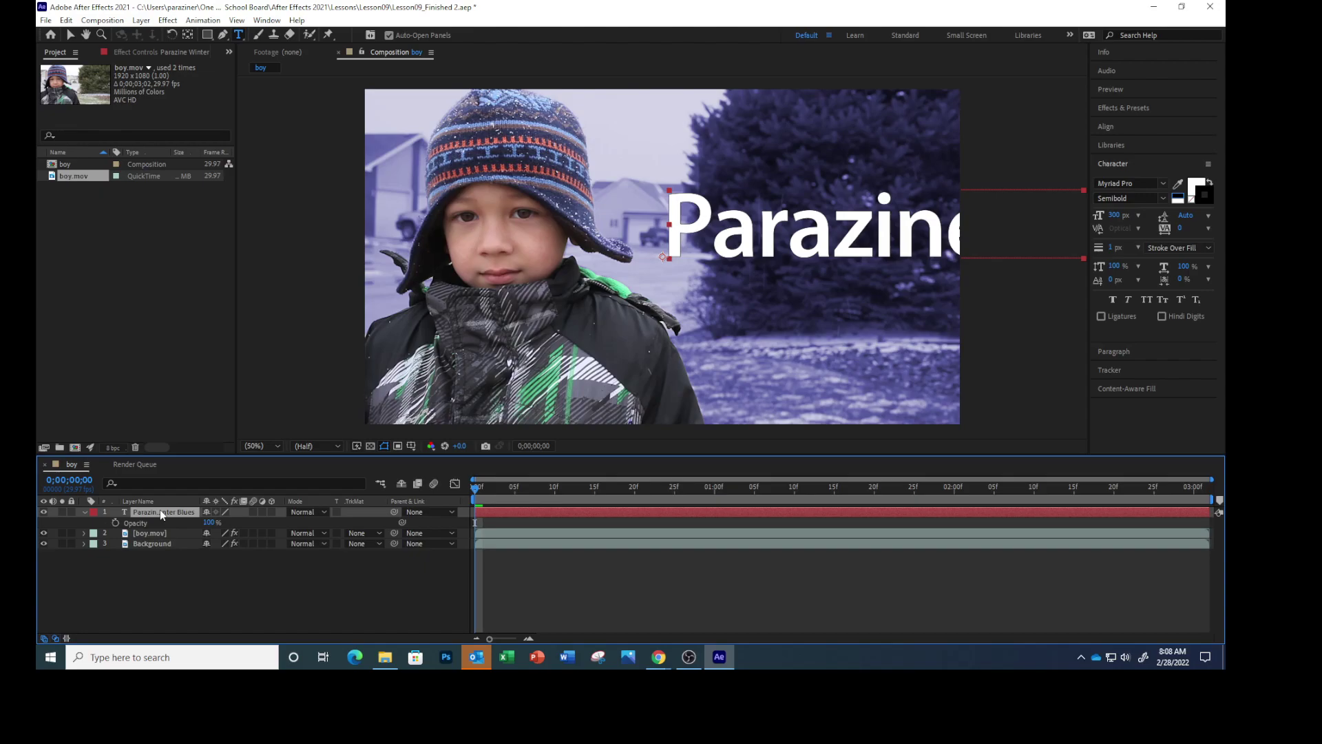
click(209, 521)
text(50)
key(Return)
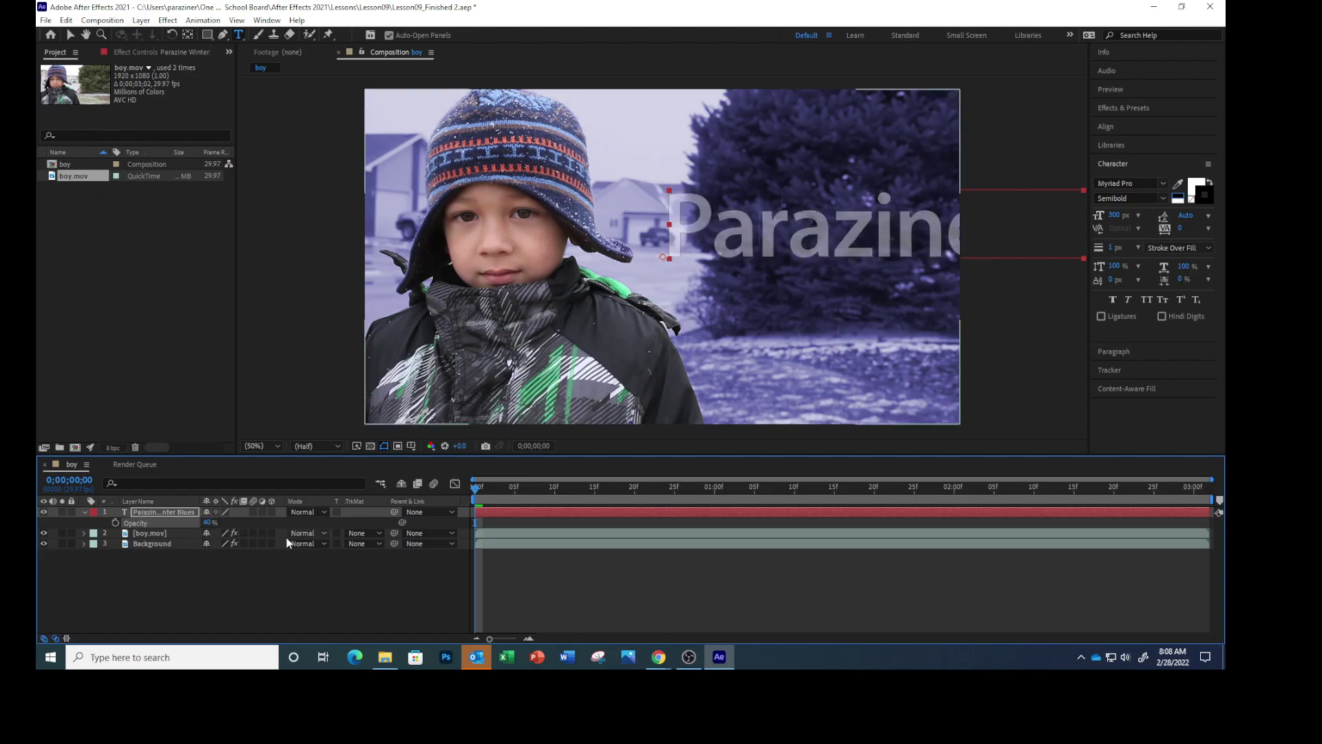
Step: Search Effects & Presets for 'glow' and apply Stylize > Glow to the title layer
click(1127, 108)
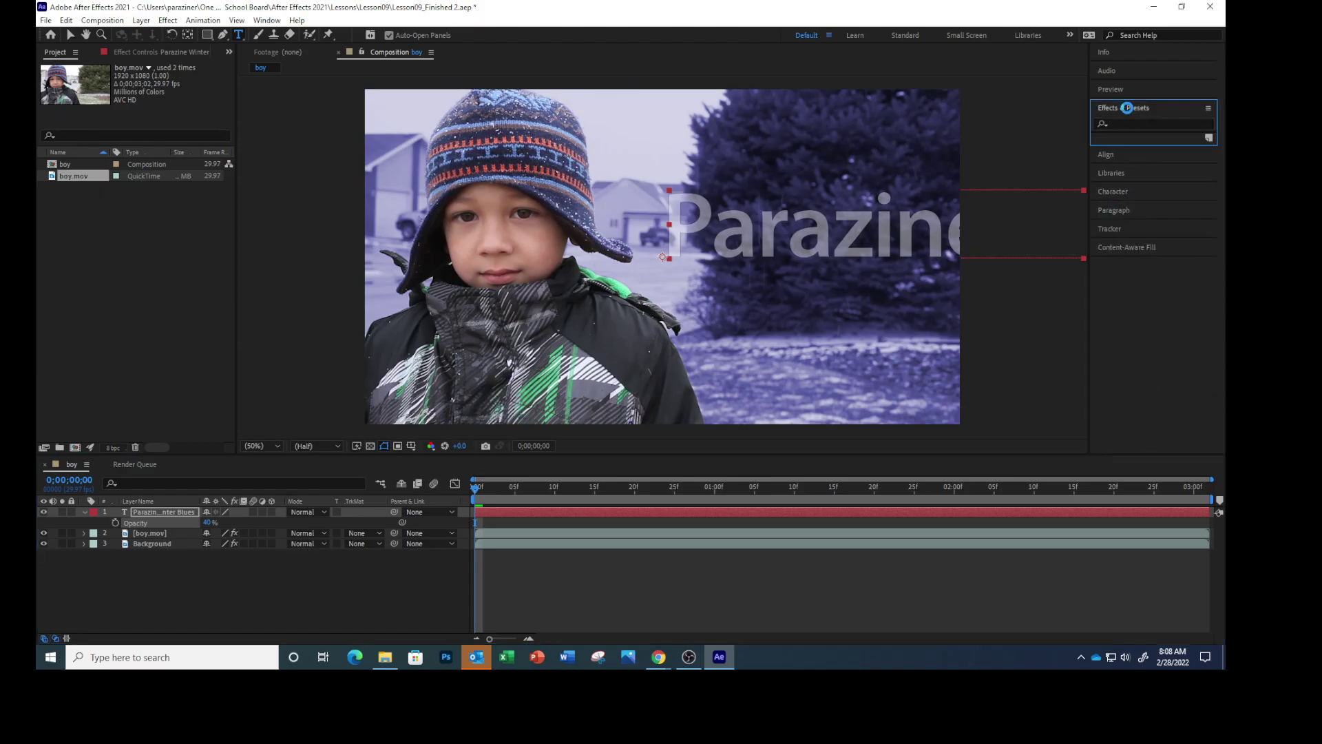
click(1125, 125)
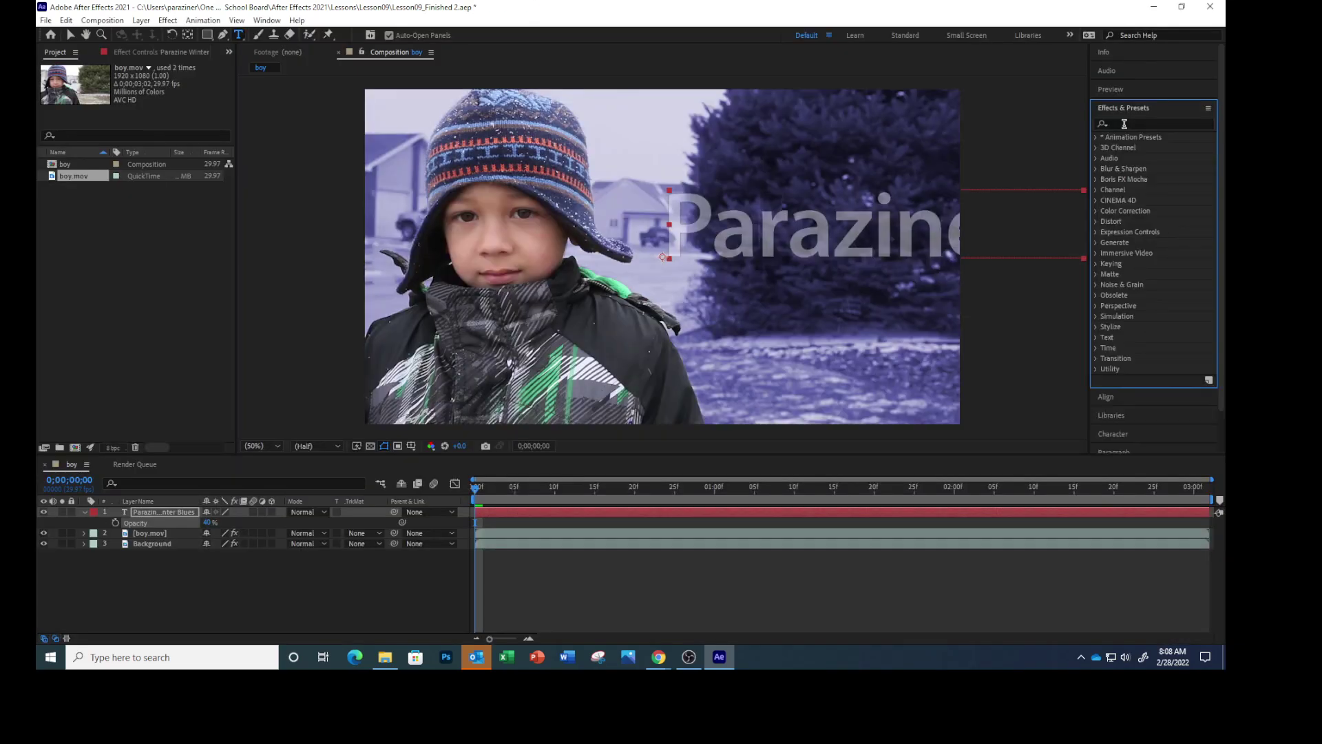
click(1124, 124)
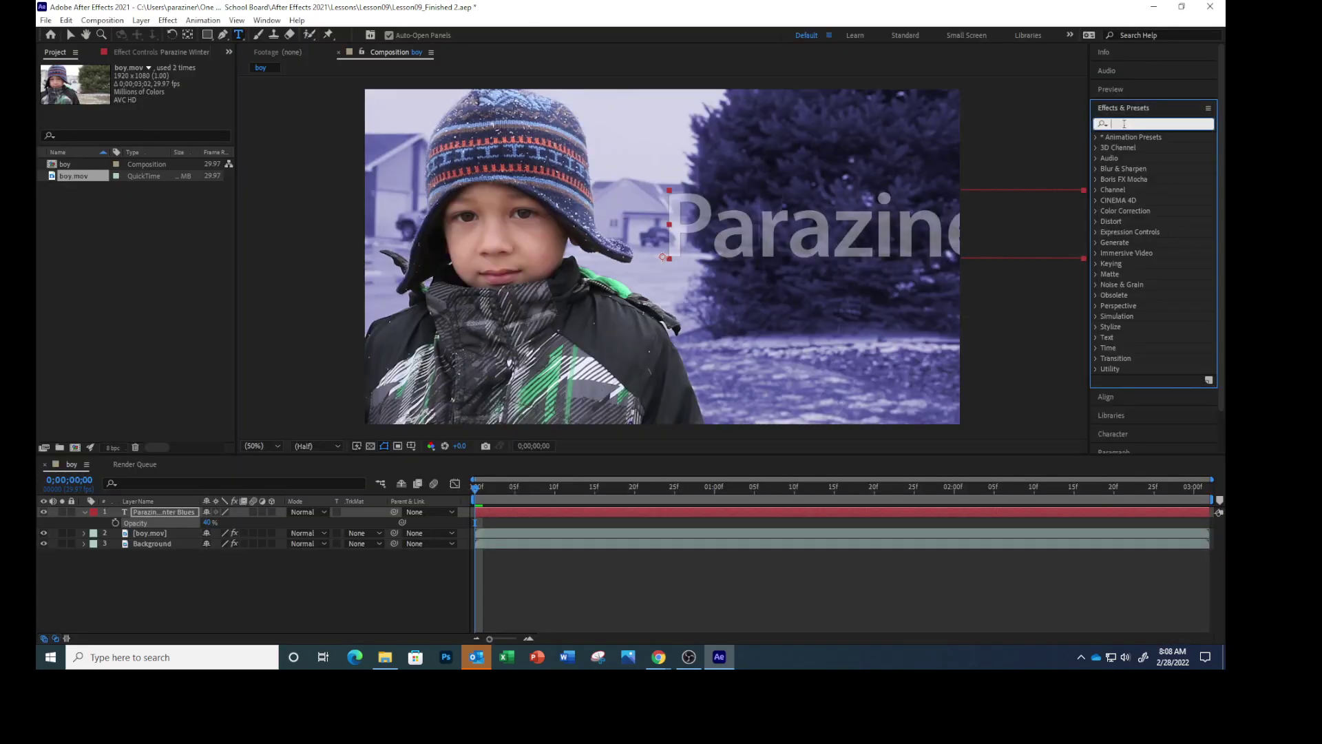
text(glow)
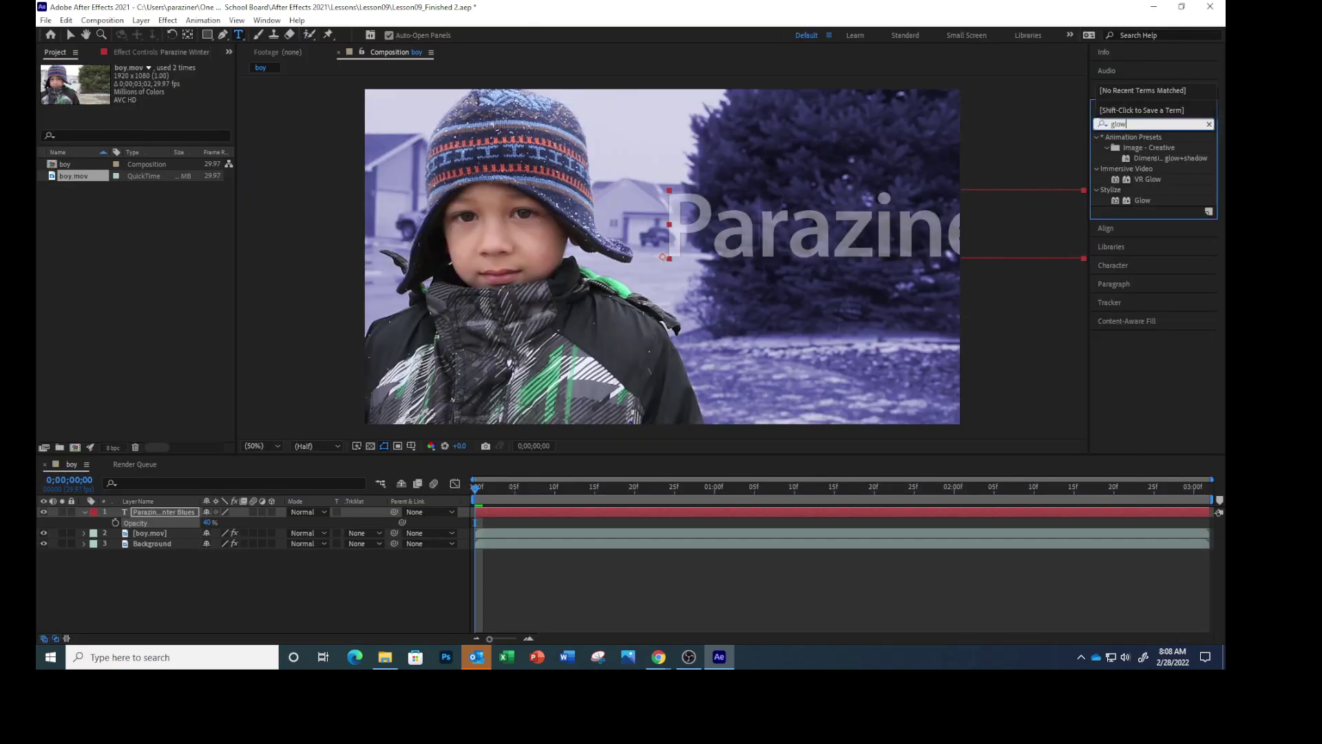
key(Return)
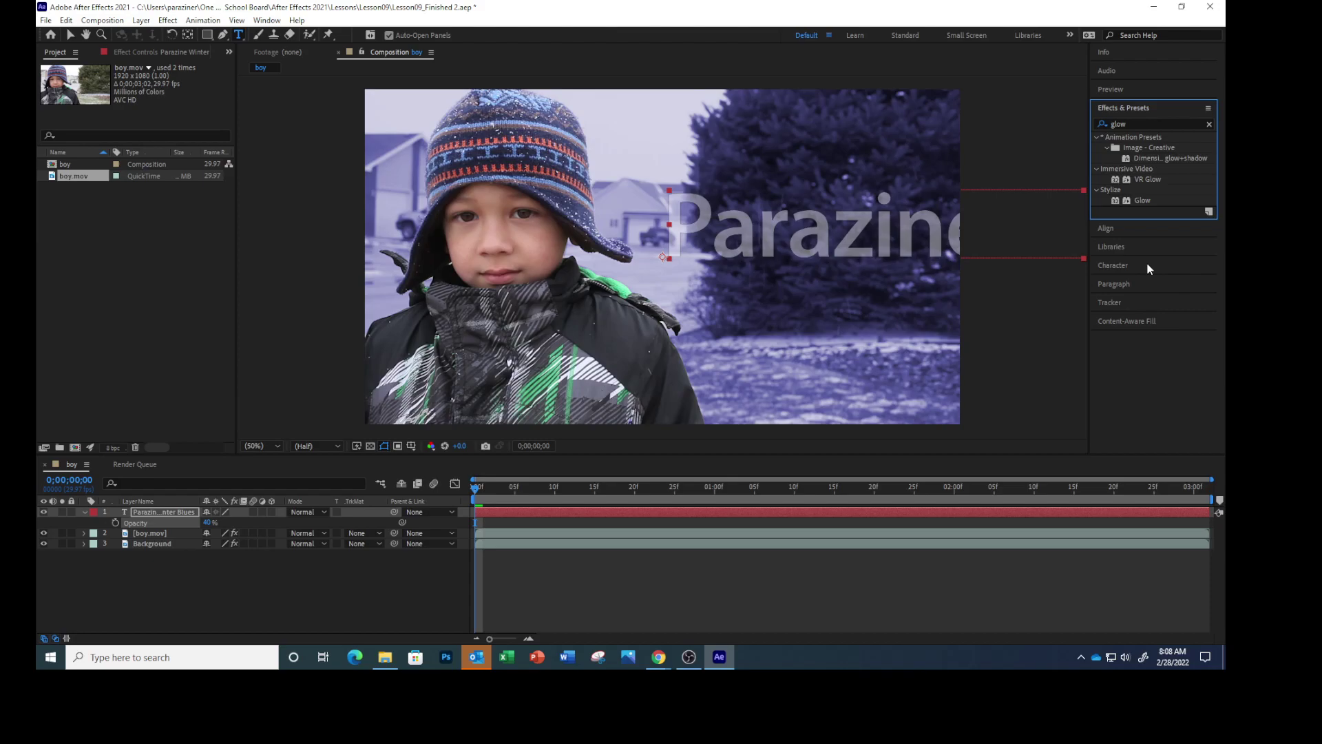
double_click(1139, 200)
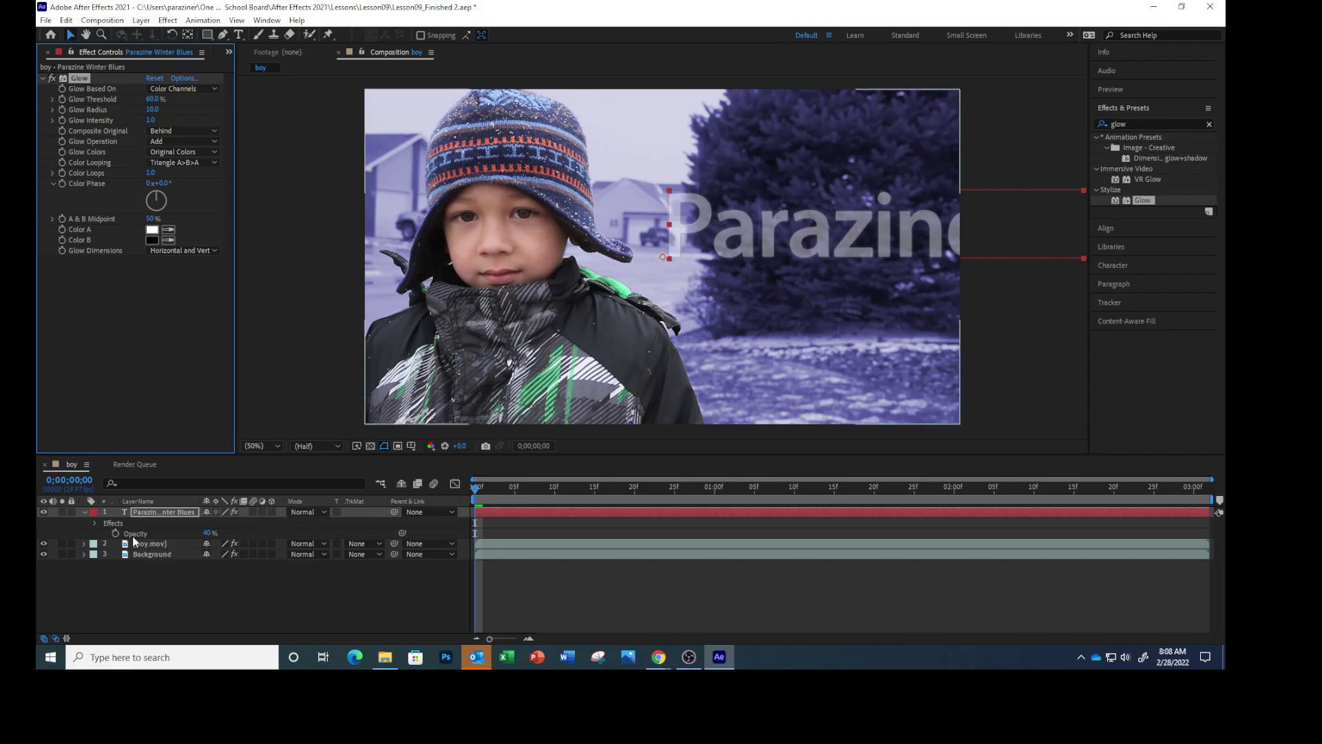
Step: Move the Parazine Winter Blues layer below boy.mov in the layer stack
click(123, 513)
drag(121, 510, 122, 548)
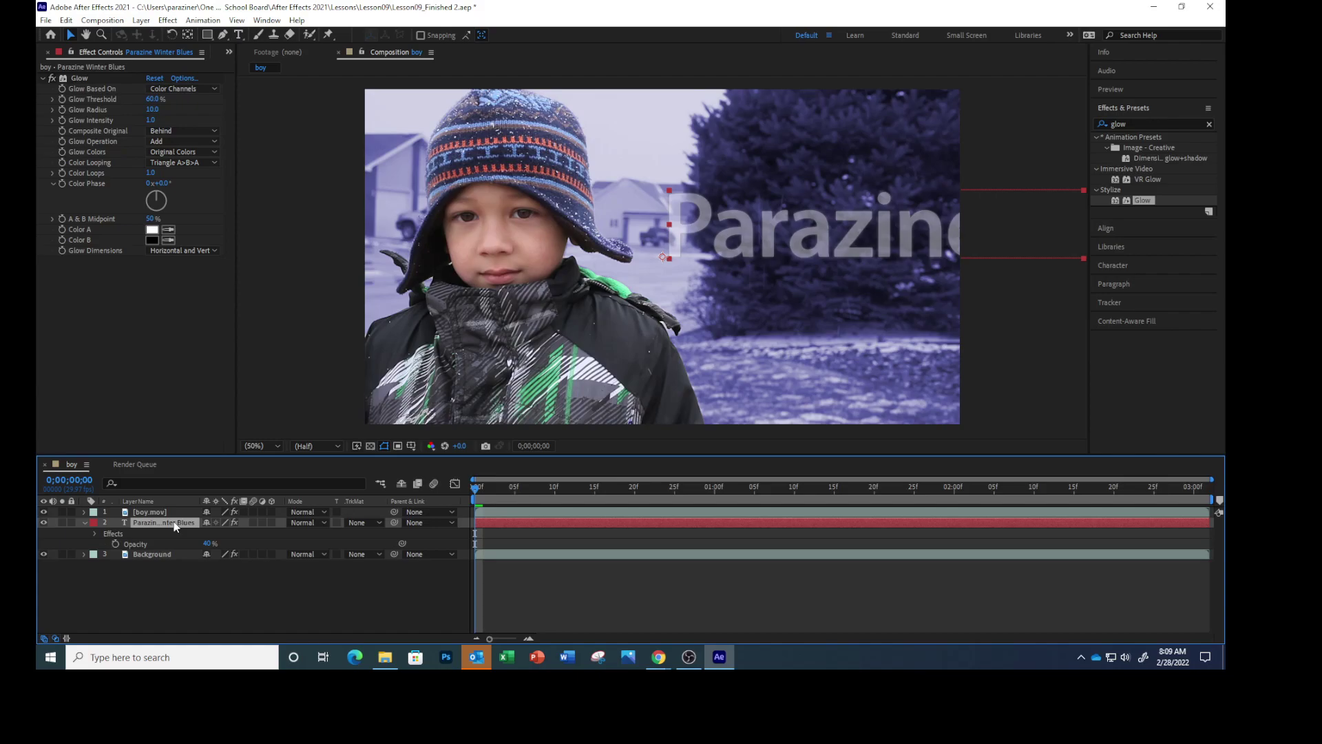
Step: Set the title layer's starting Position X to 1935
key(p)
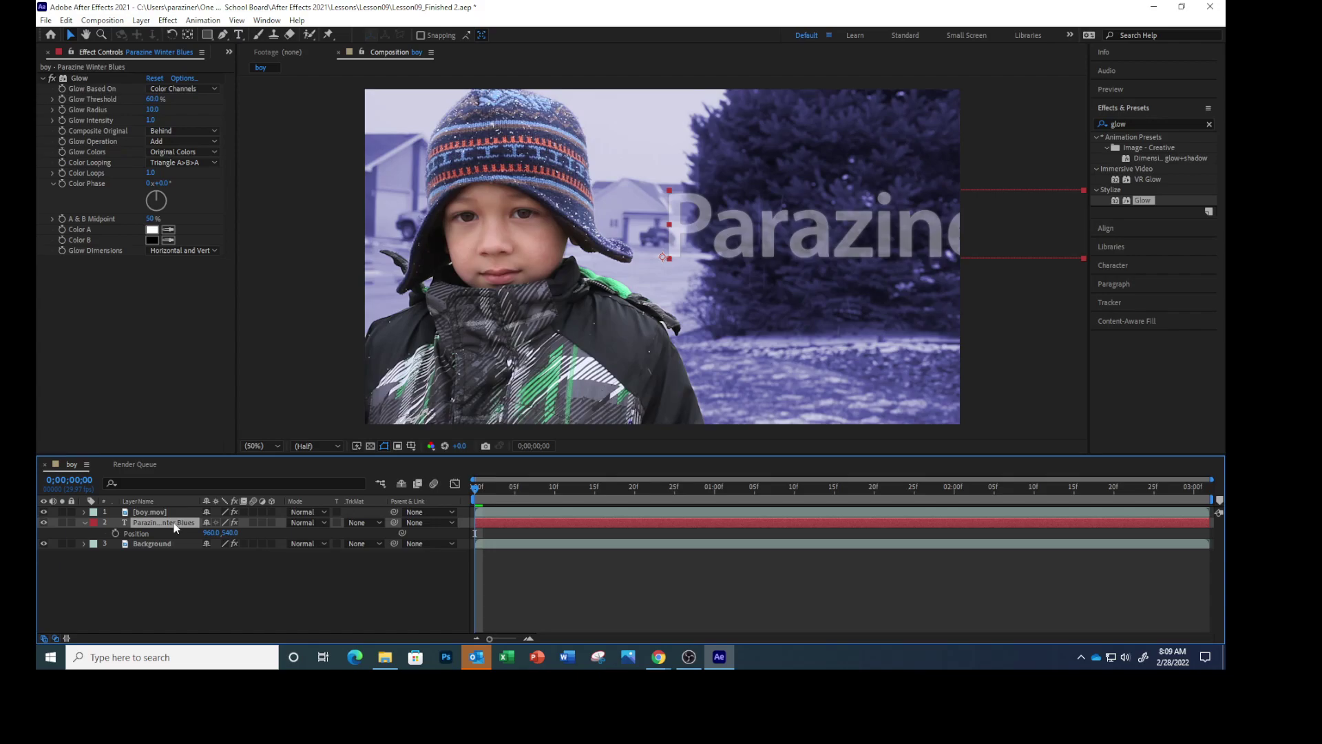
click(209, 534)
text(1935)
key(Return)
click(234, 534)
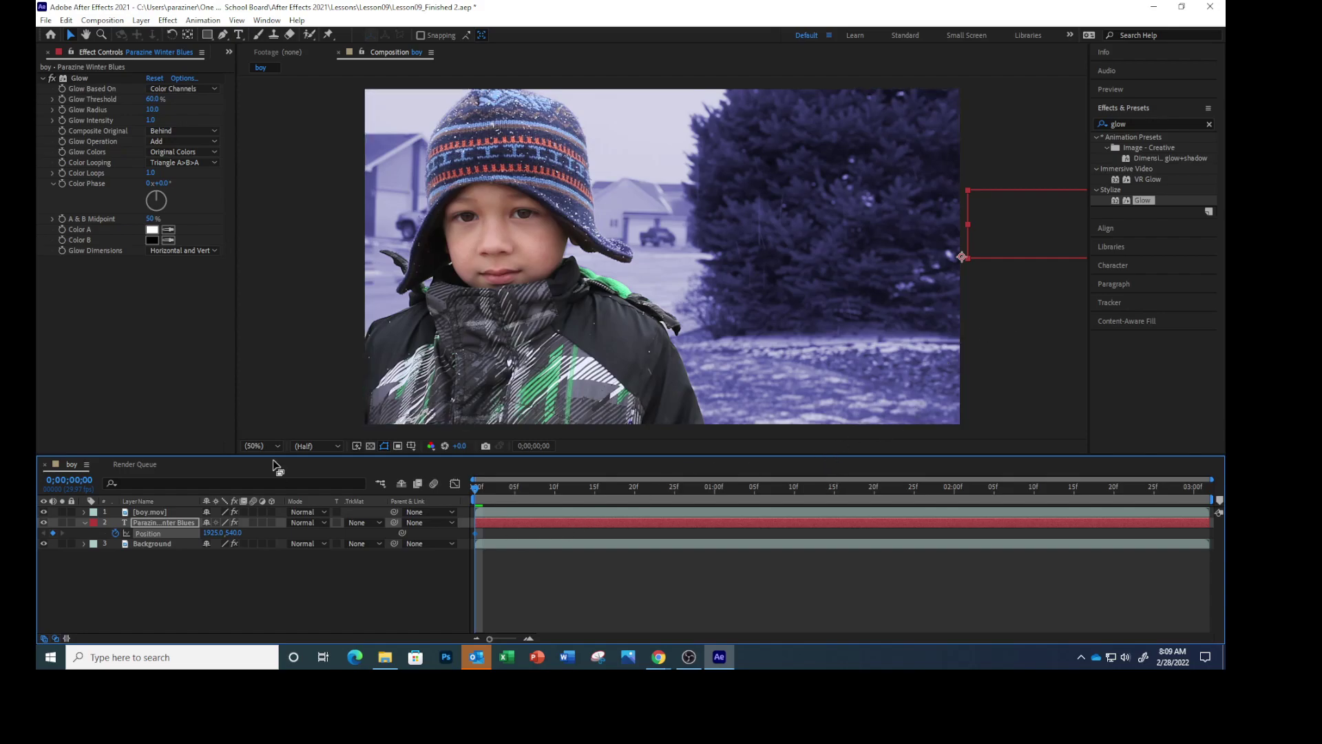
Step: At 0;00;03;01 set Position X to -1990, deselect the layer and scrub back to the start
click(66, 480)
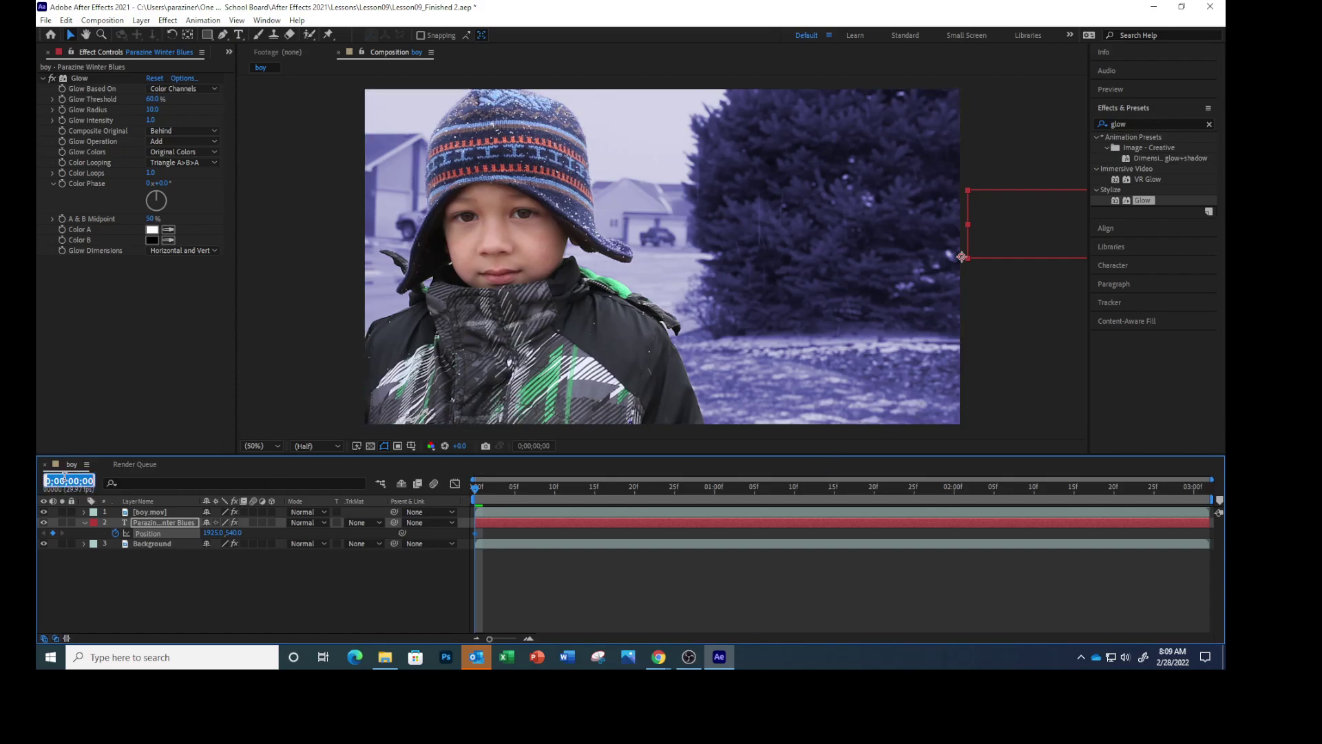
text(301)
key(Return)
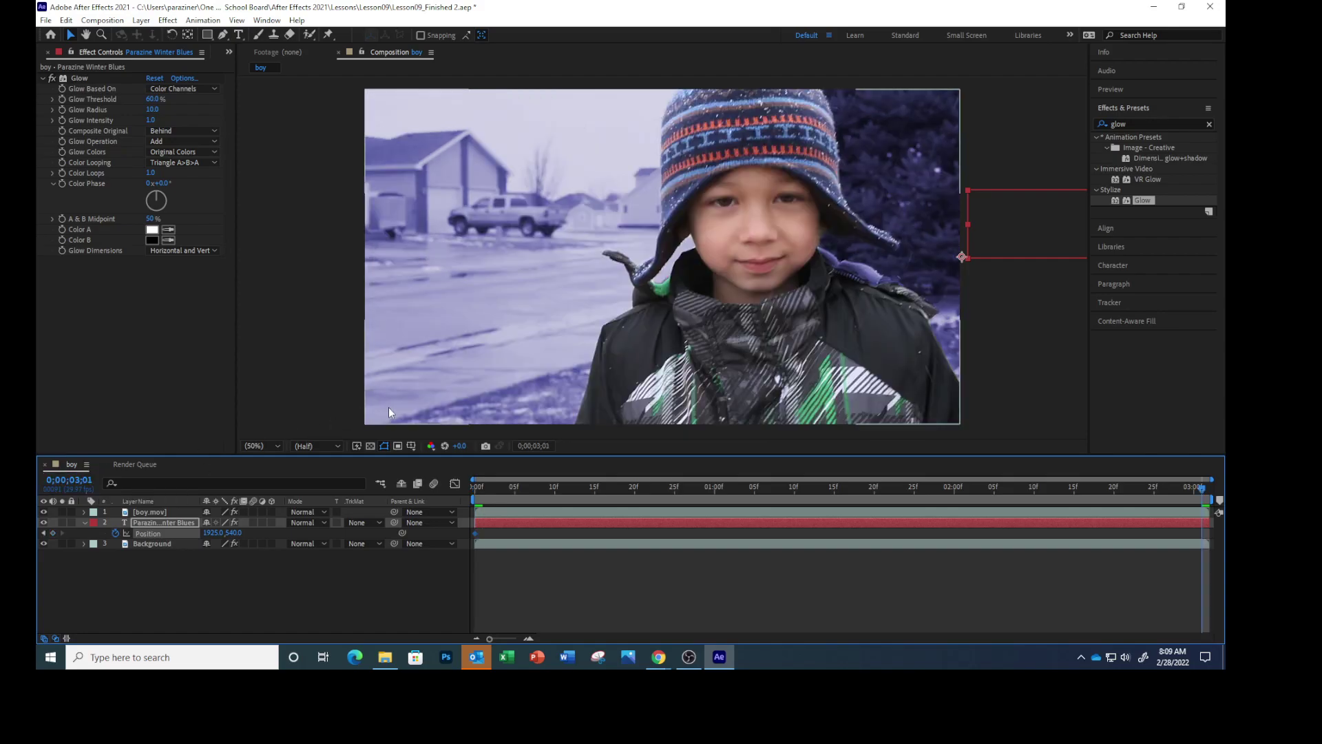
click(210, 534)
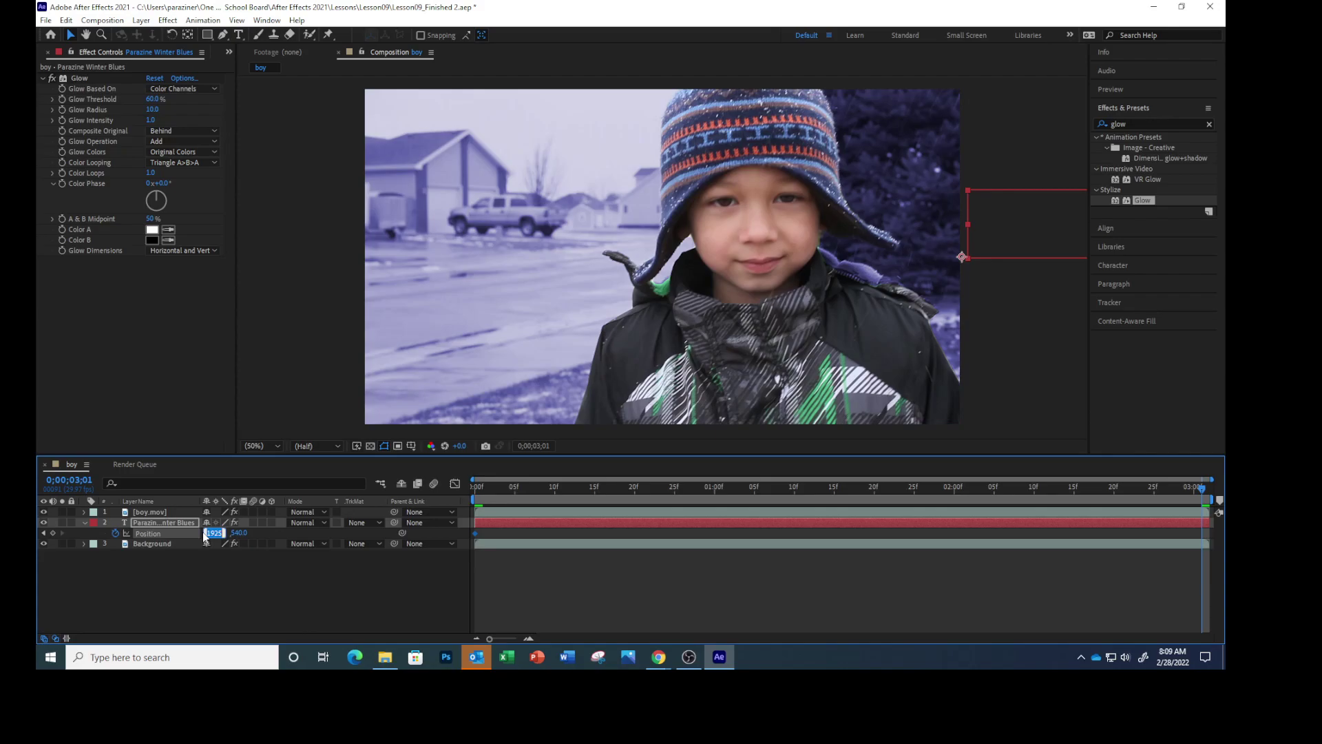
text(-1990)
key(Return)
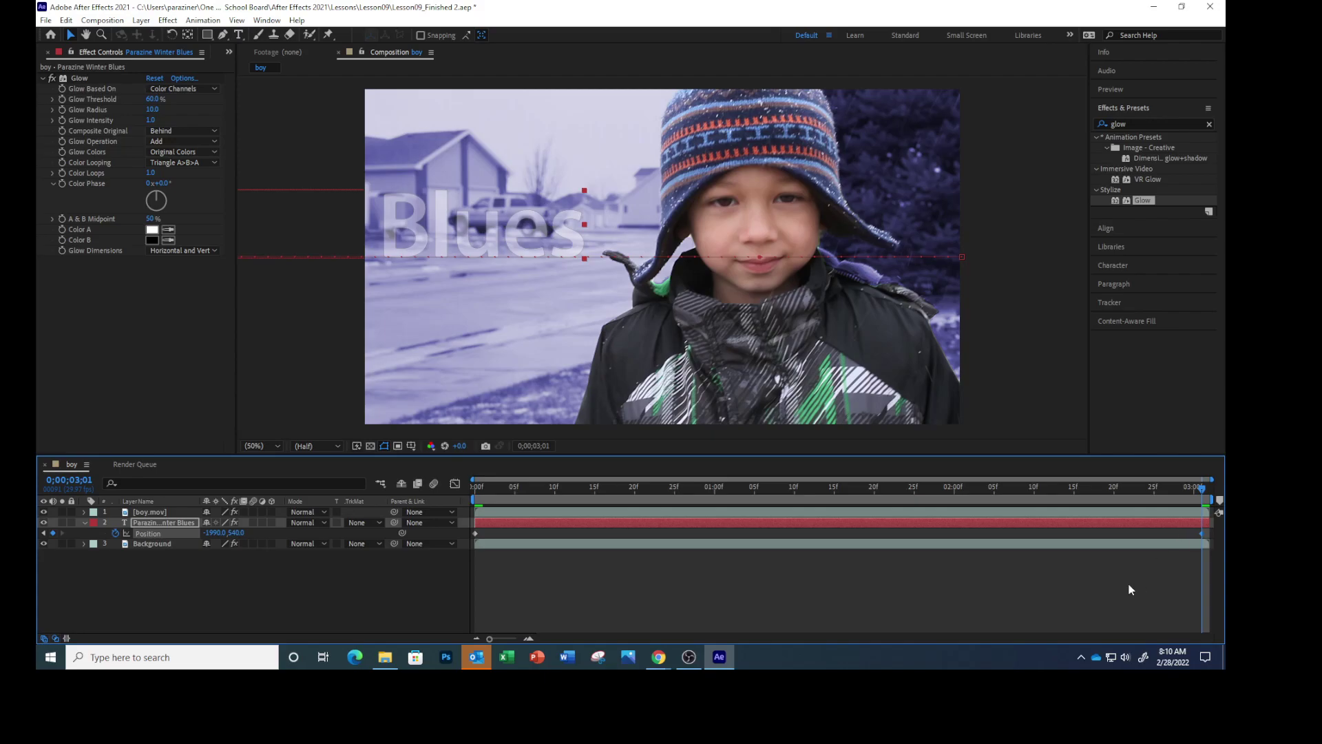
click(291, 604)
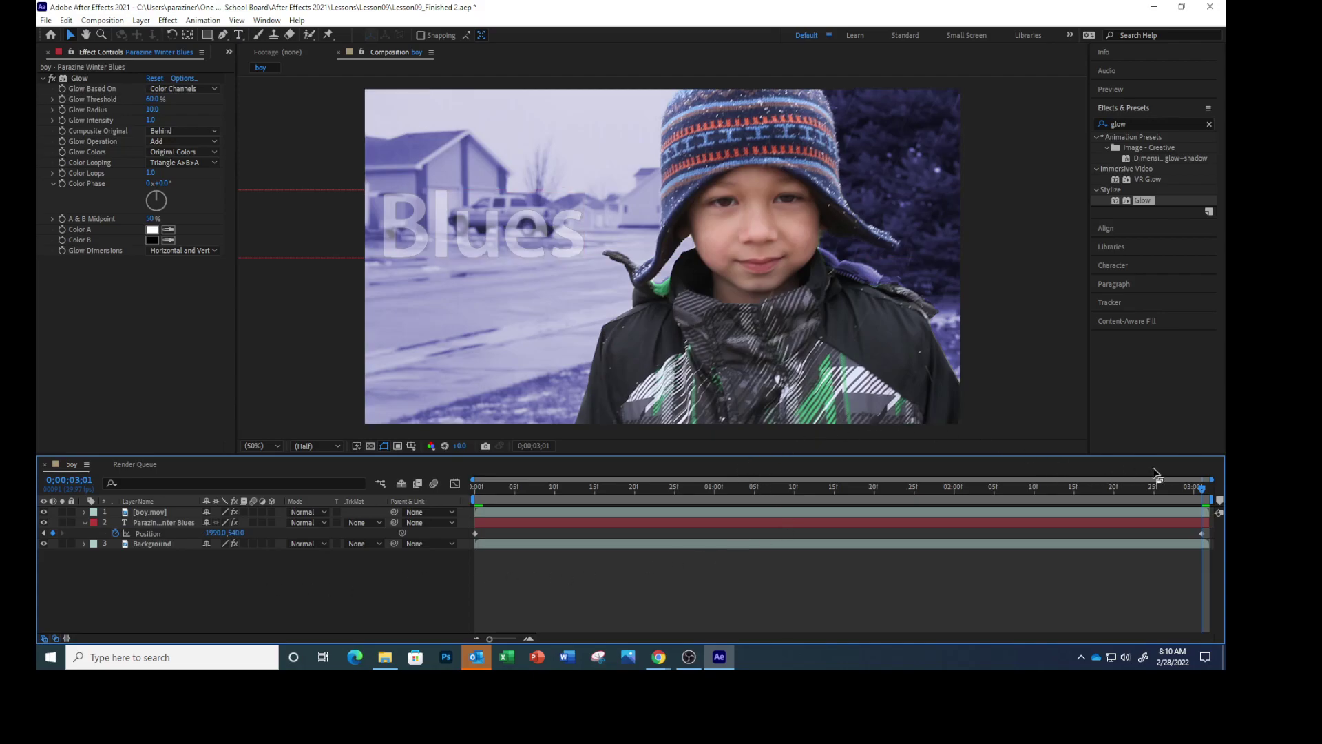
drag(1204, 491, 470, 498)
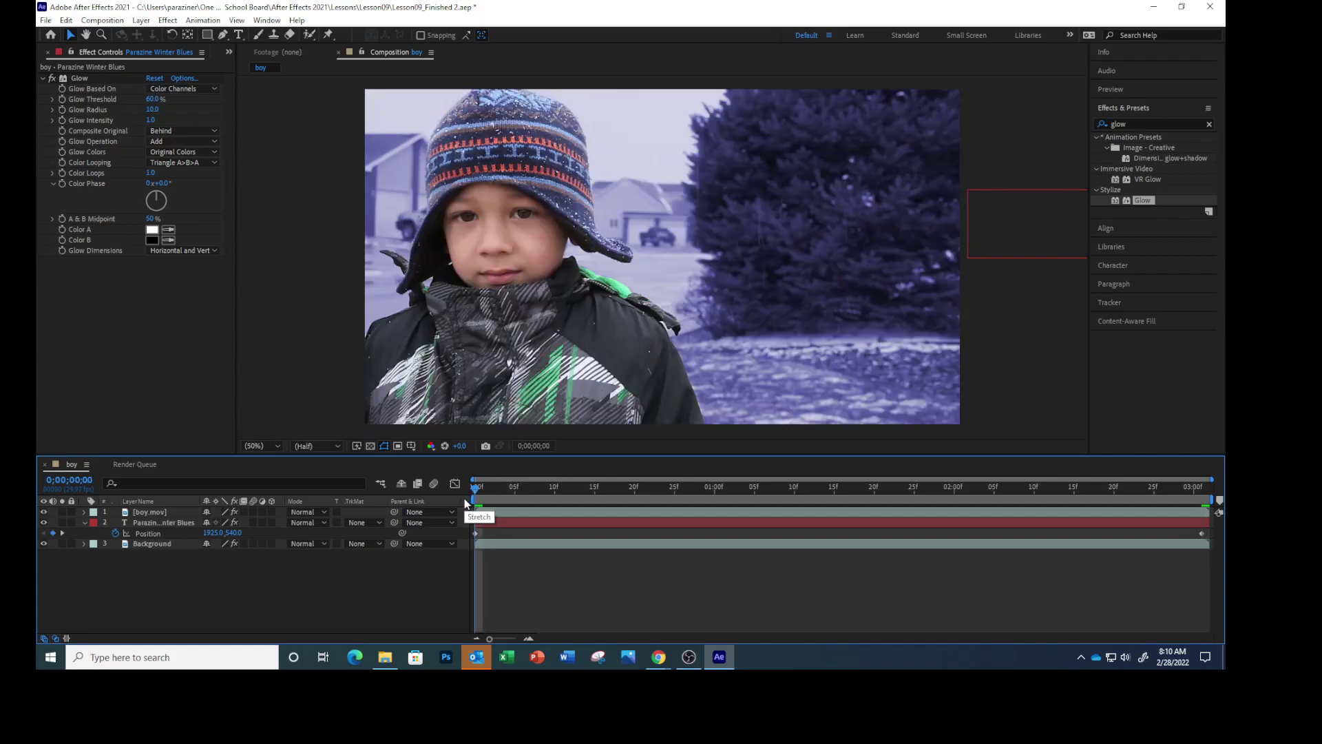
key(space)
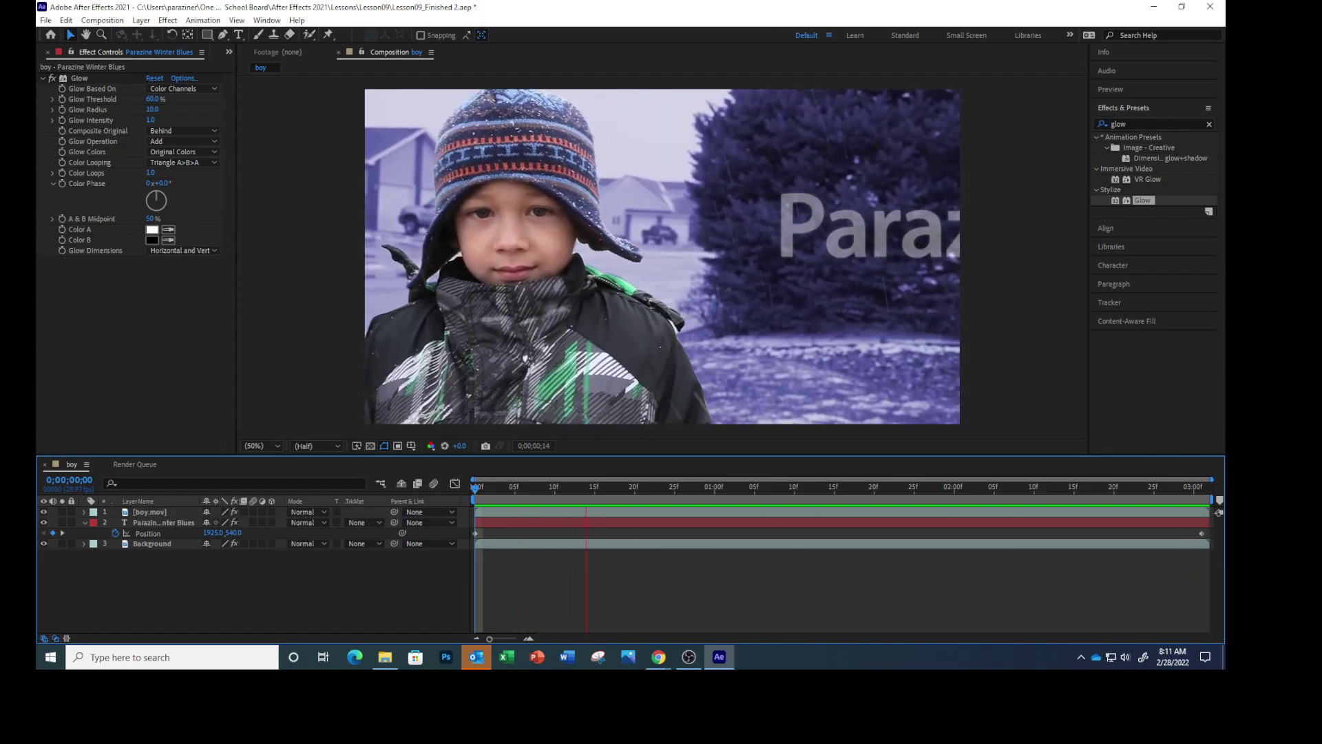
key(space)
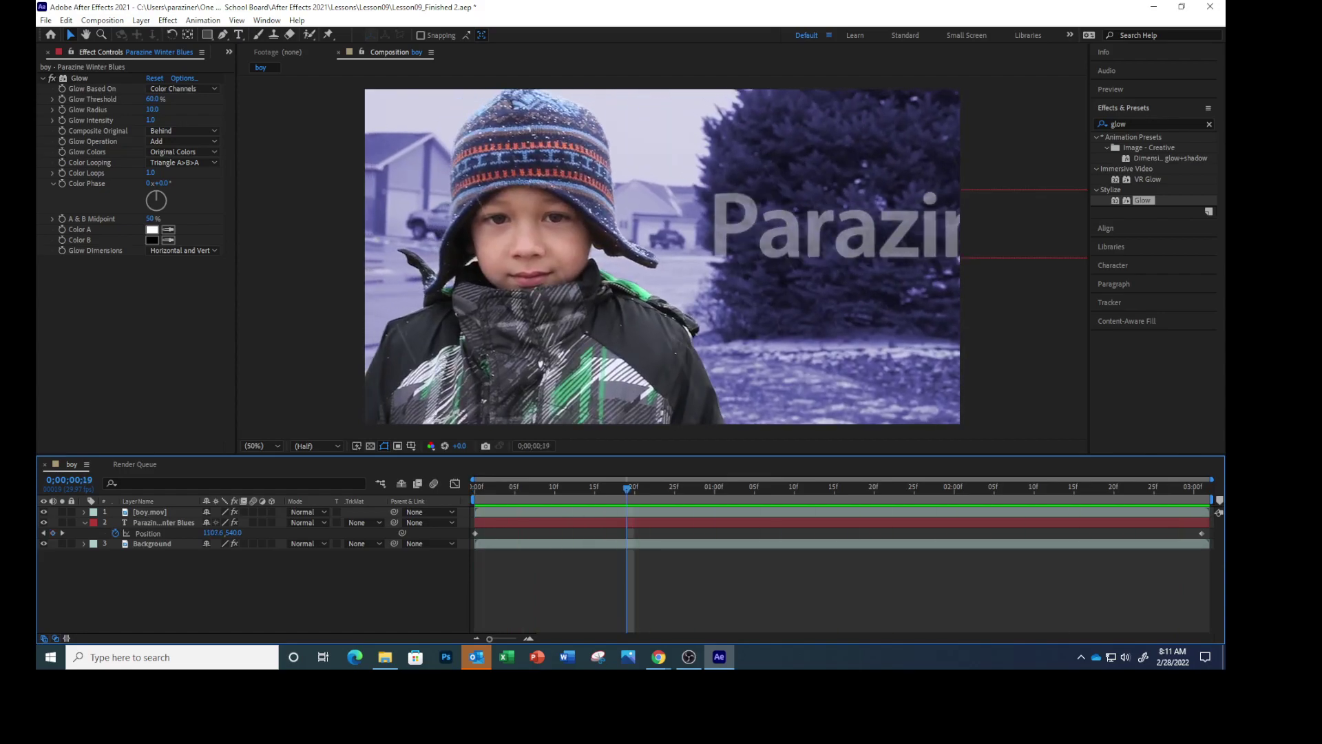
Step: Save the project, then add the boy composition to the Render Queue via File > Export
click(45, 20)
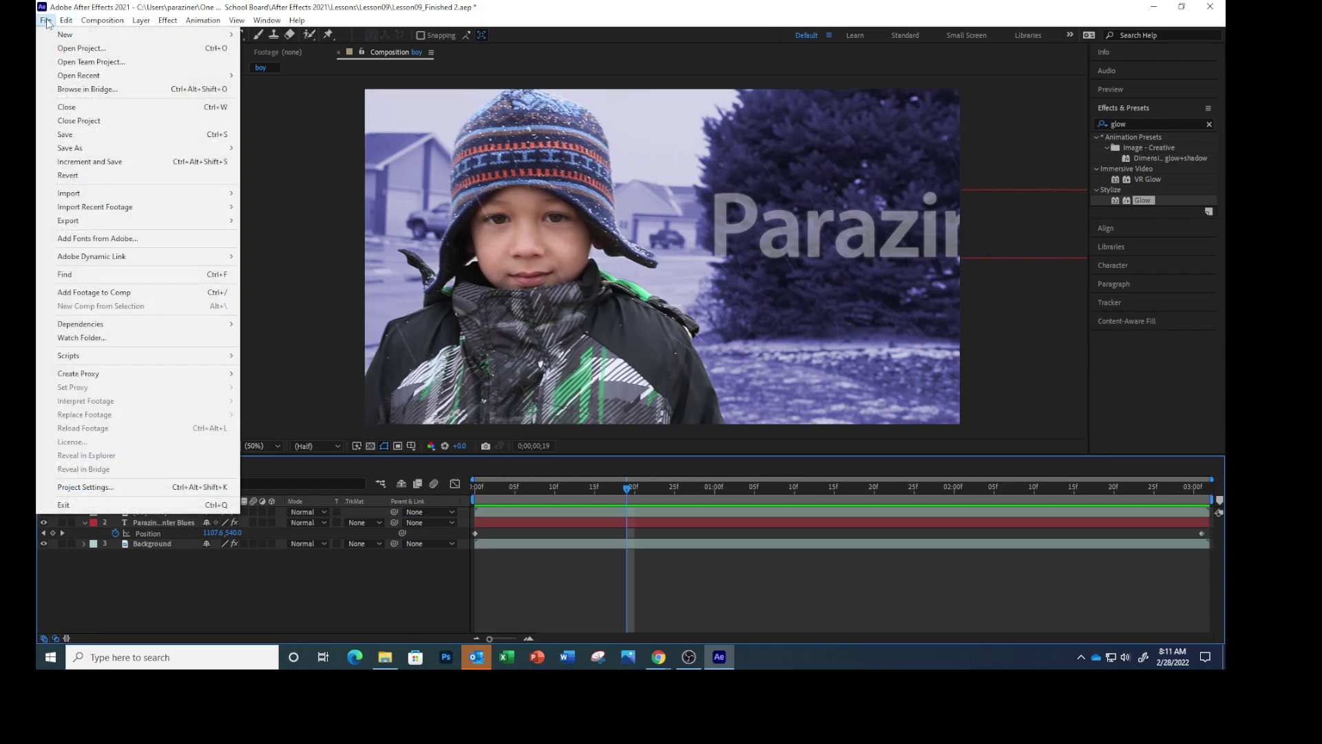
click(77, 135)
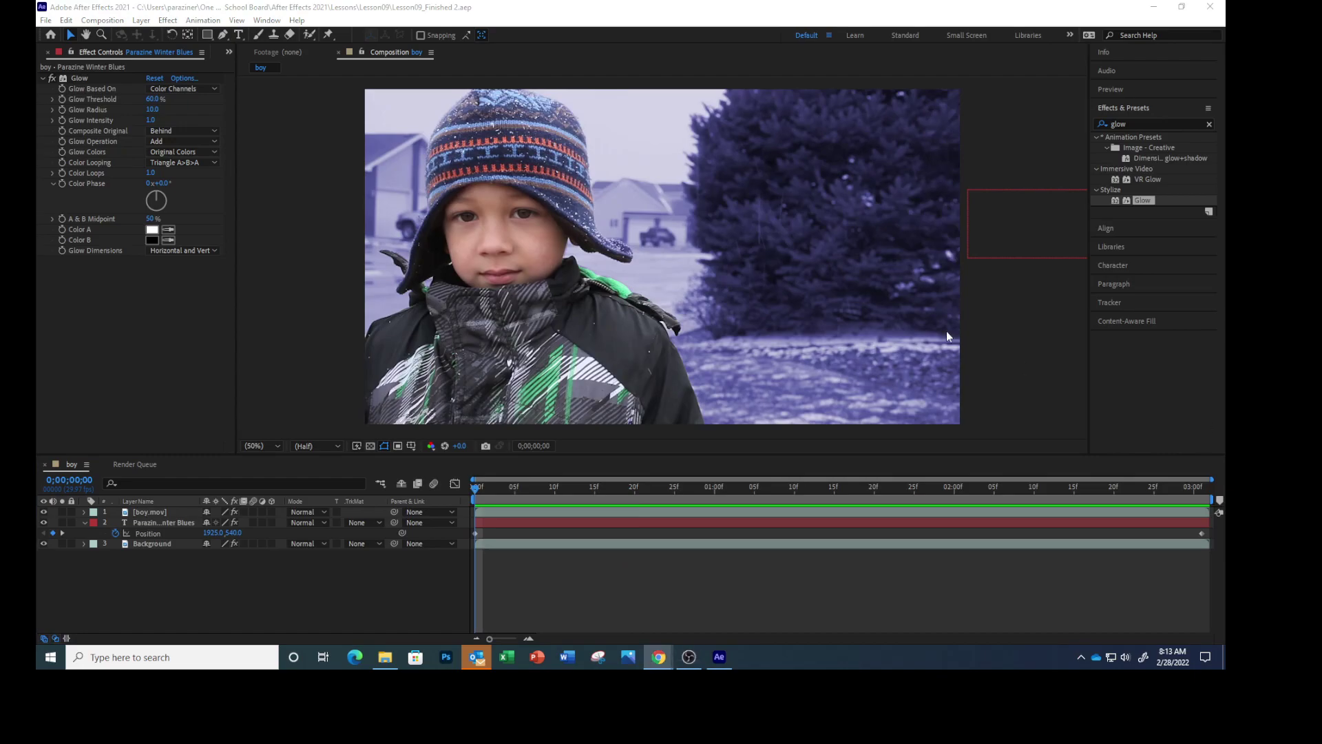
click(46, 20)
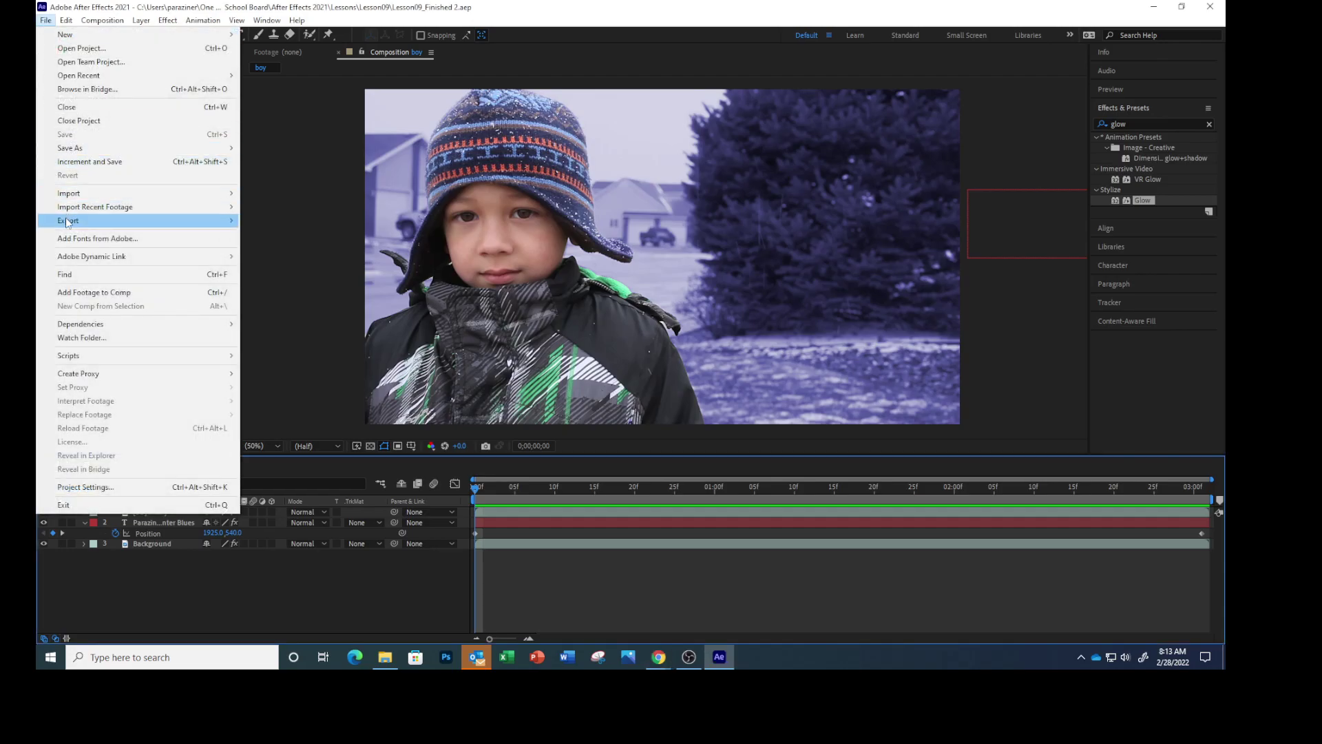
mouse_move(69, 222)
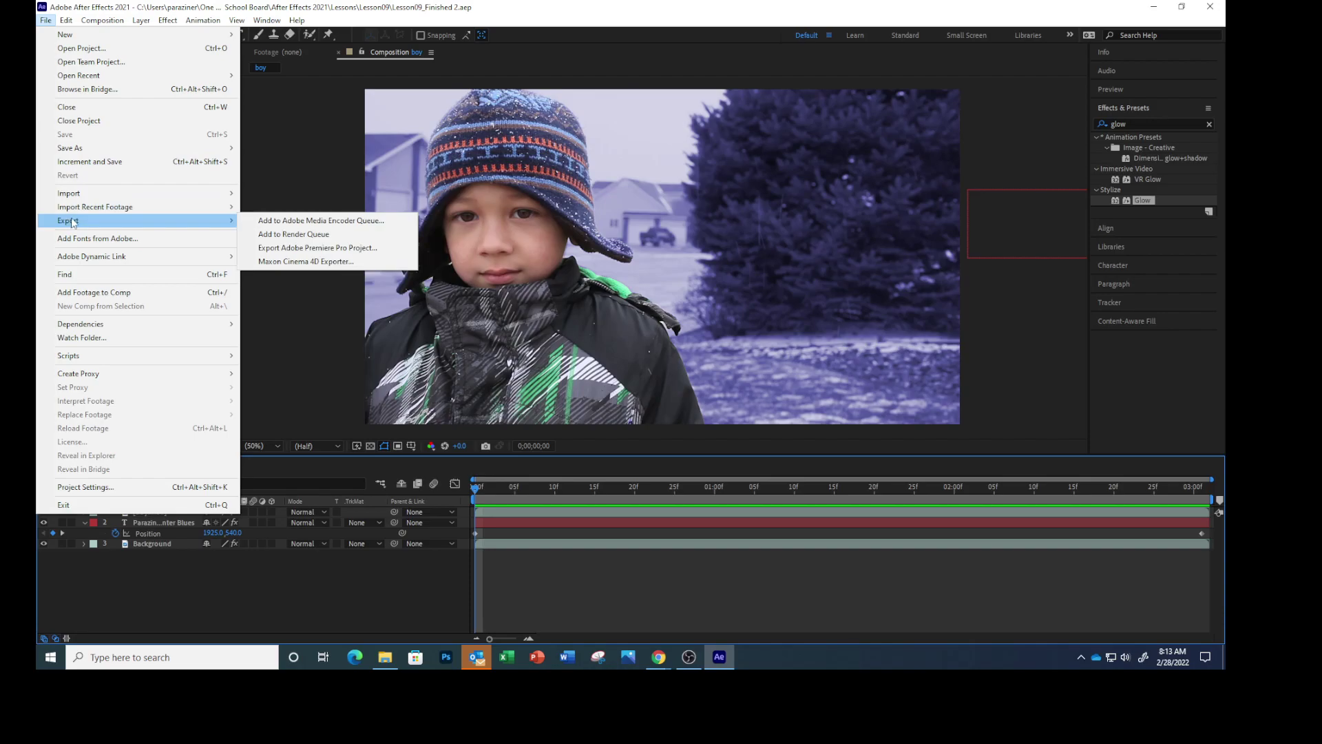
click(271, 234)
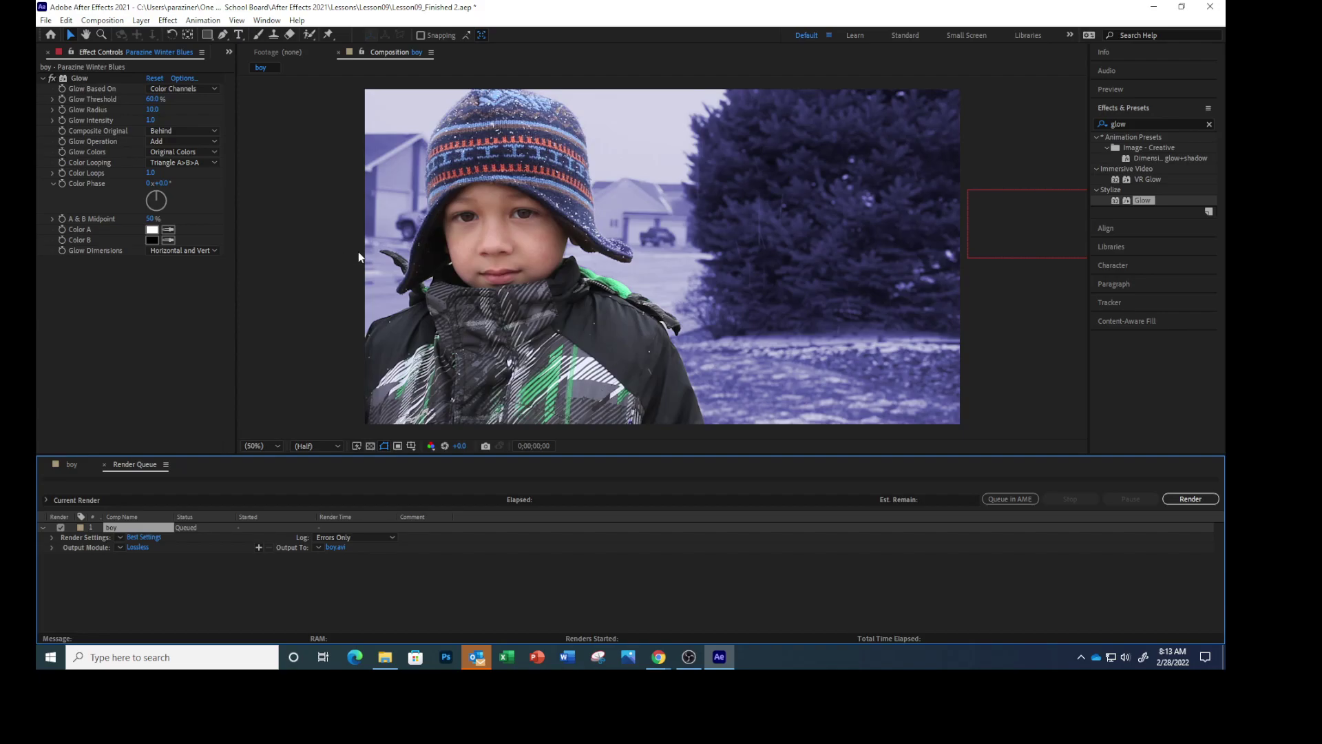
Step: Change the boy render's Render Settings resolution to Half, giving 960 x 540 output
click(146, 536)
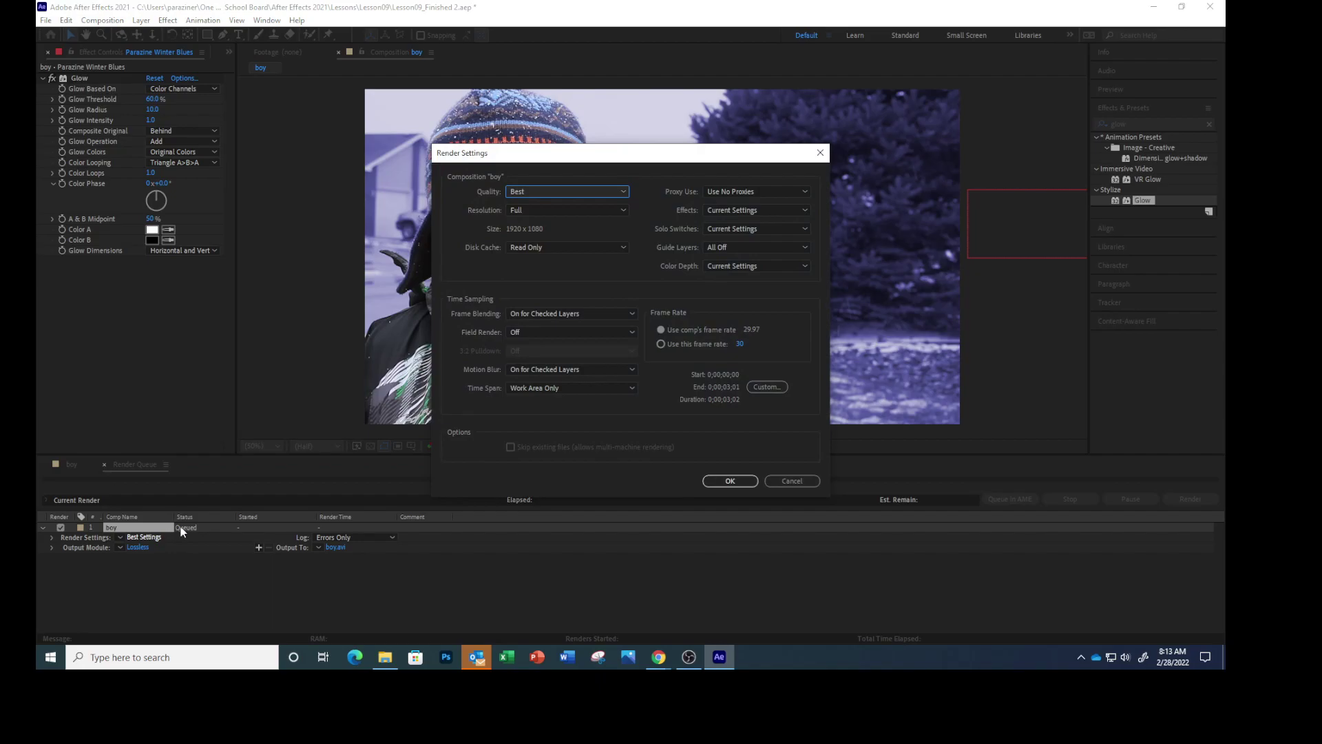
click(564, 210)
click(544, 254)
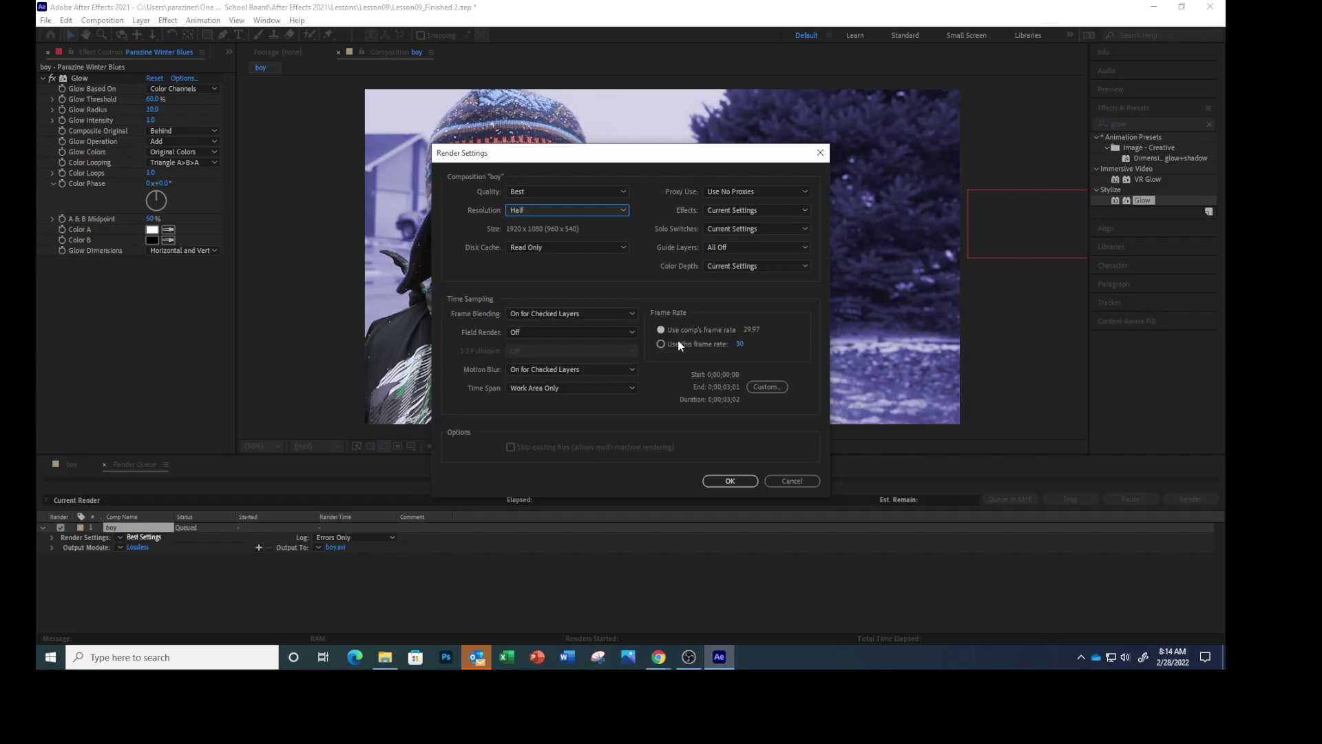
click(724, 479)
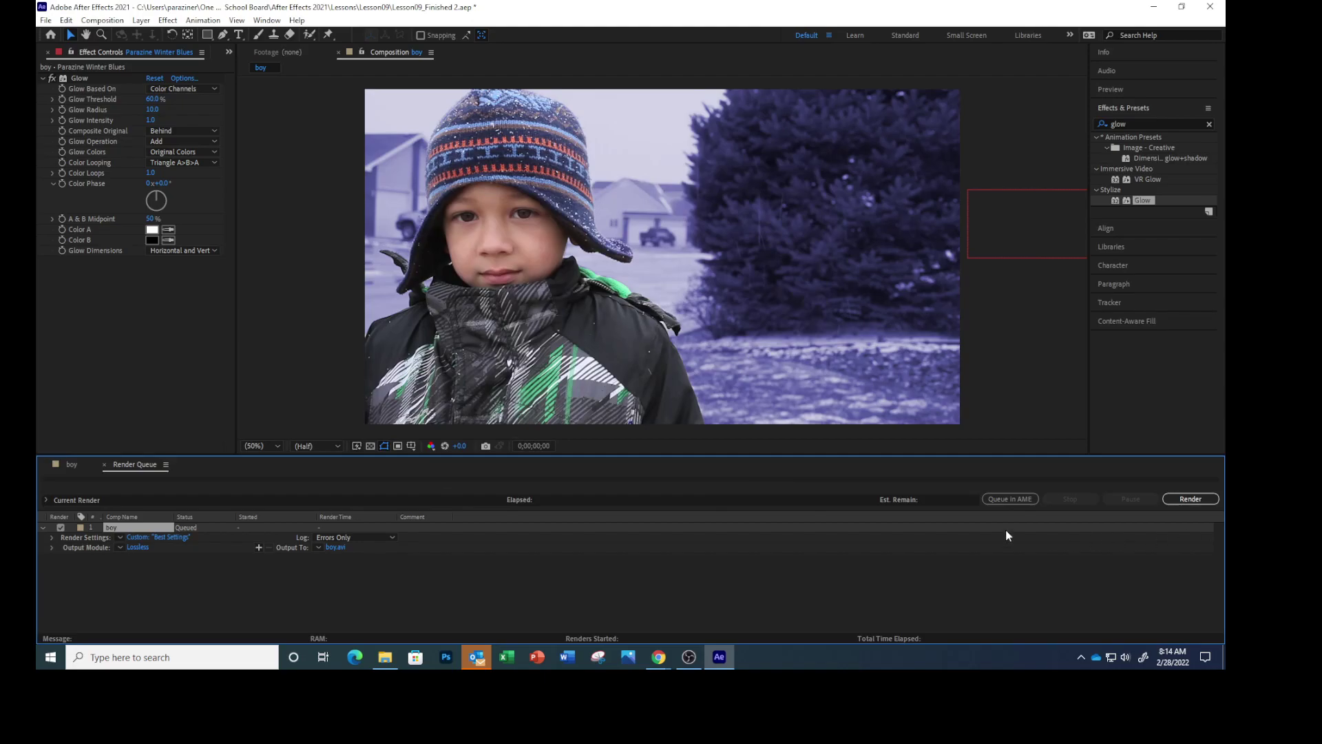
Step: Turn Audio Output off in the boy render's AVI output module settings
click(138, 547)
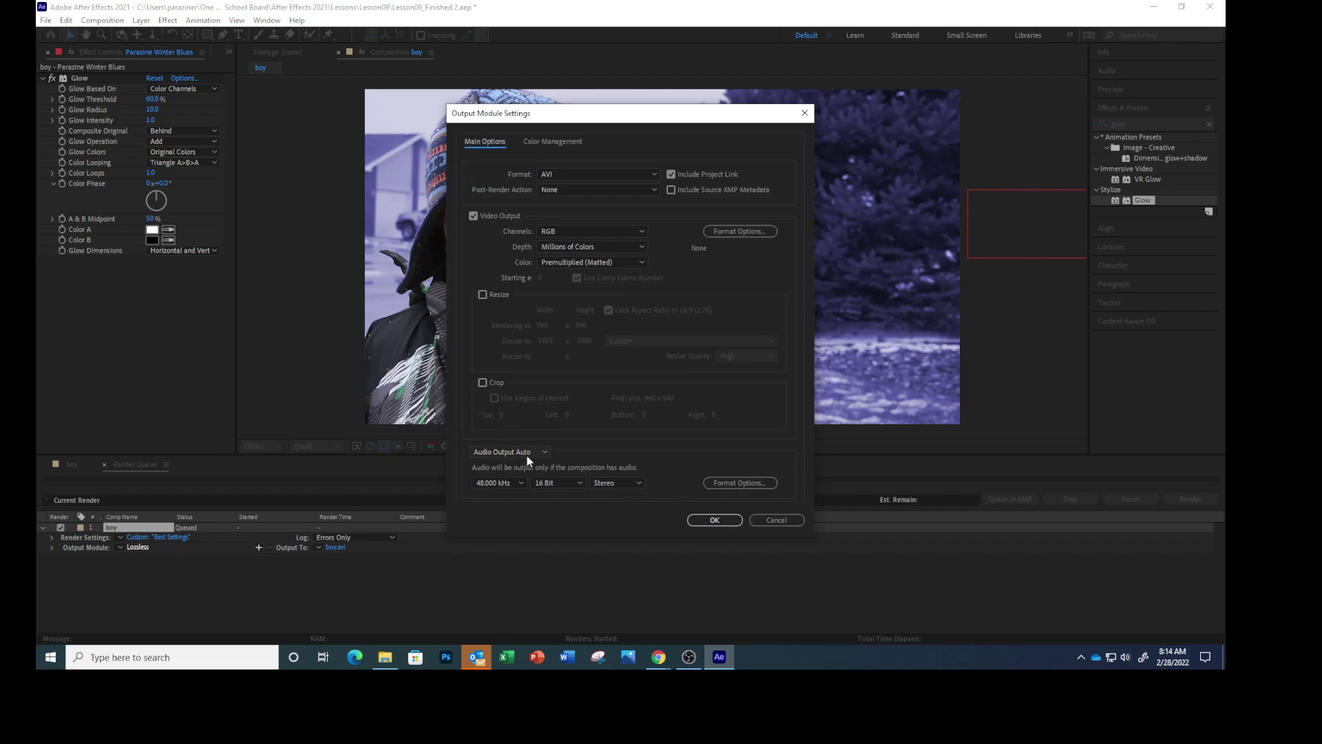
click(544, 452)
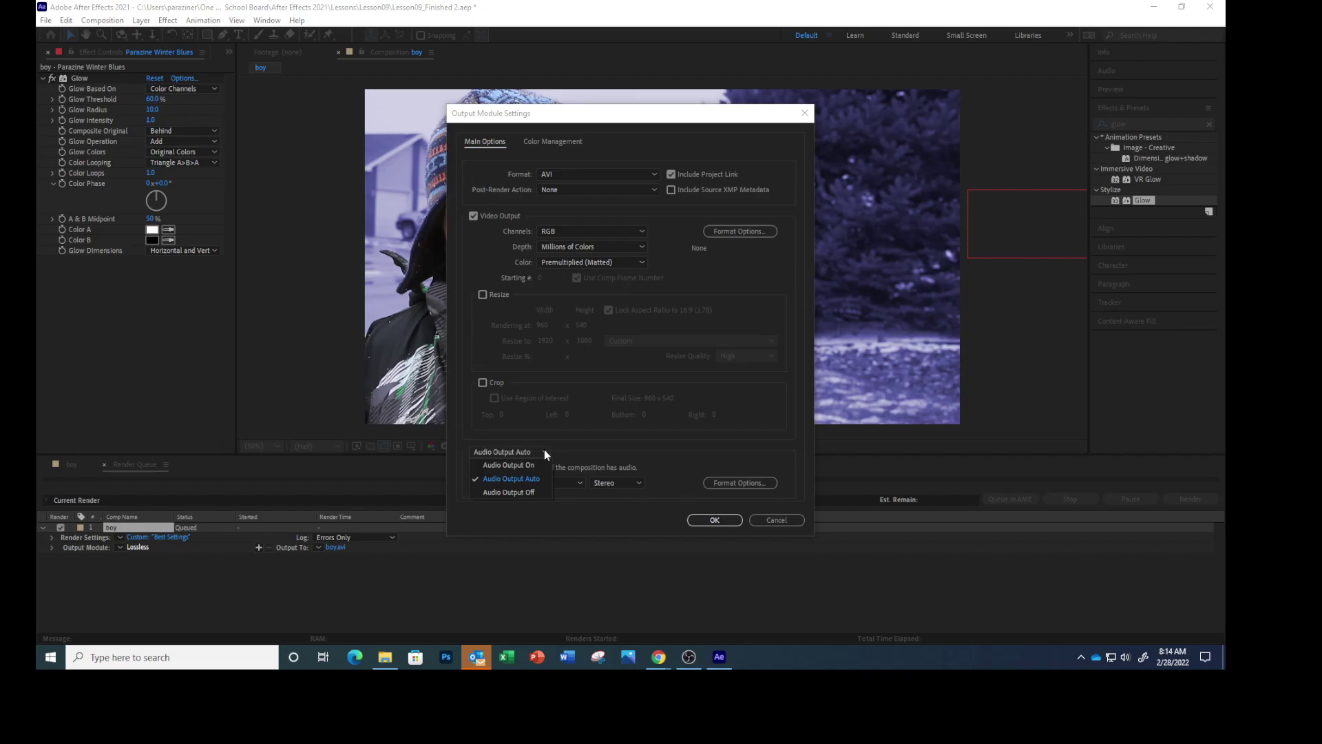
click(522, 492)
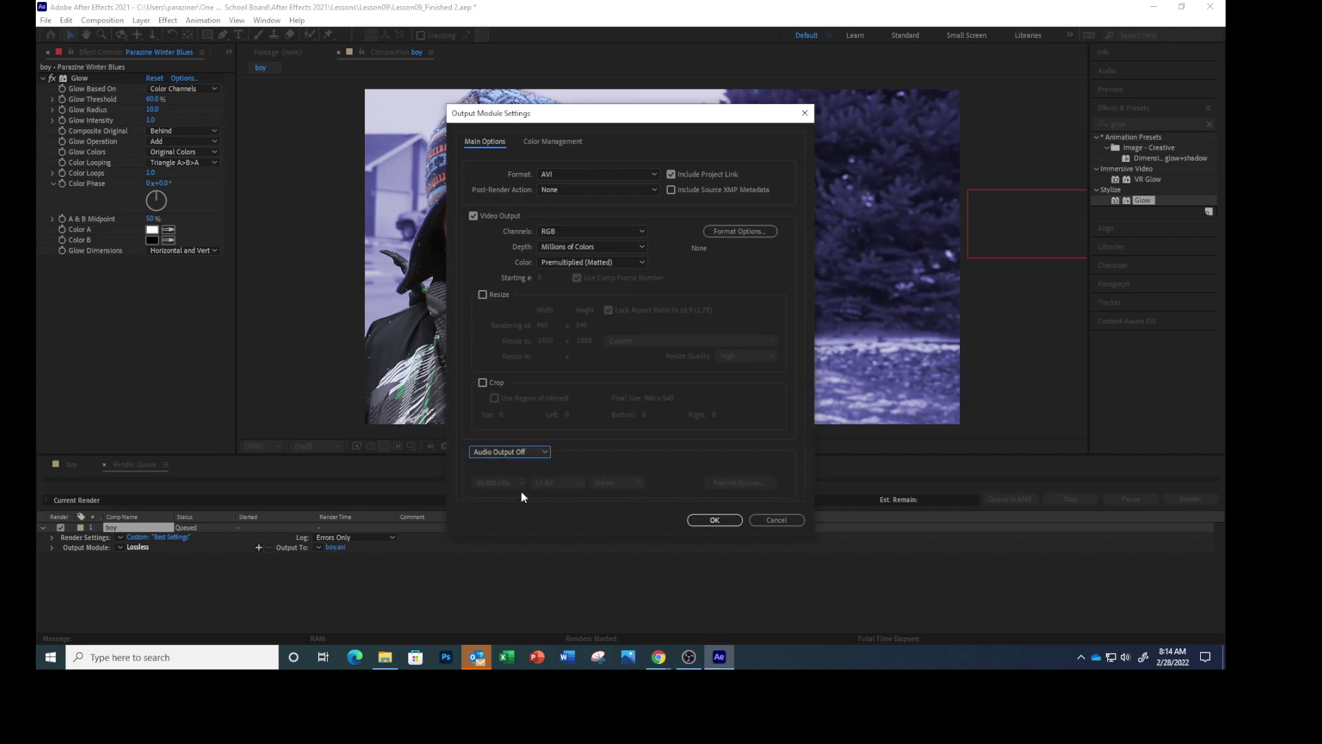
click(721, 521)
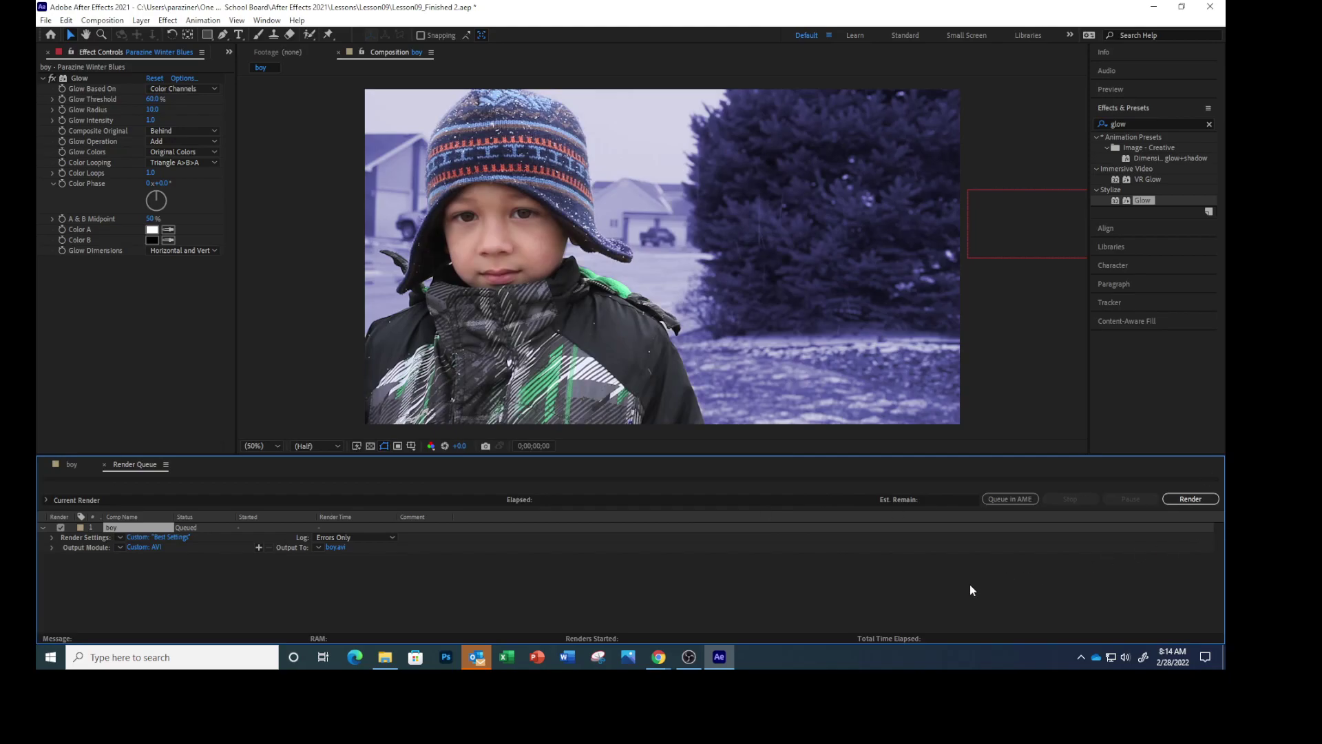
Step: Save boy.avi to OneDrive > After Effects 2021 > Lessons > Lesson09
click(335, 547)
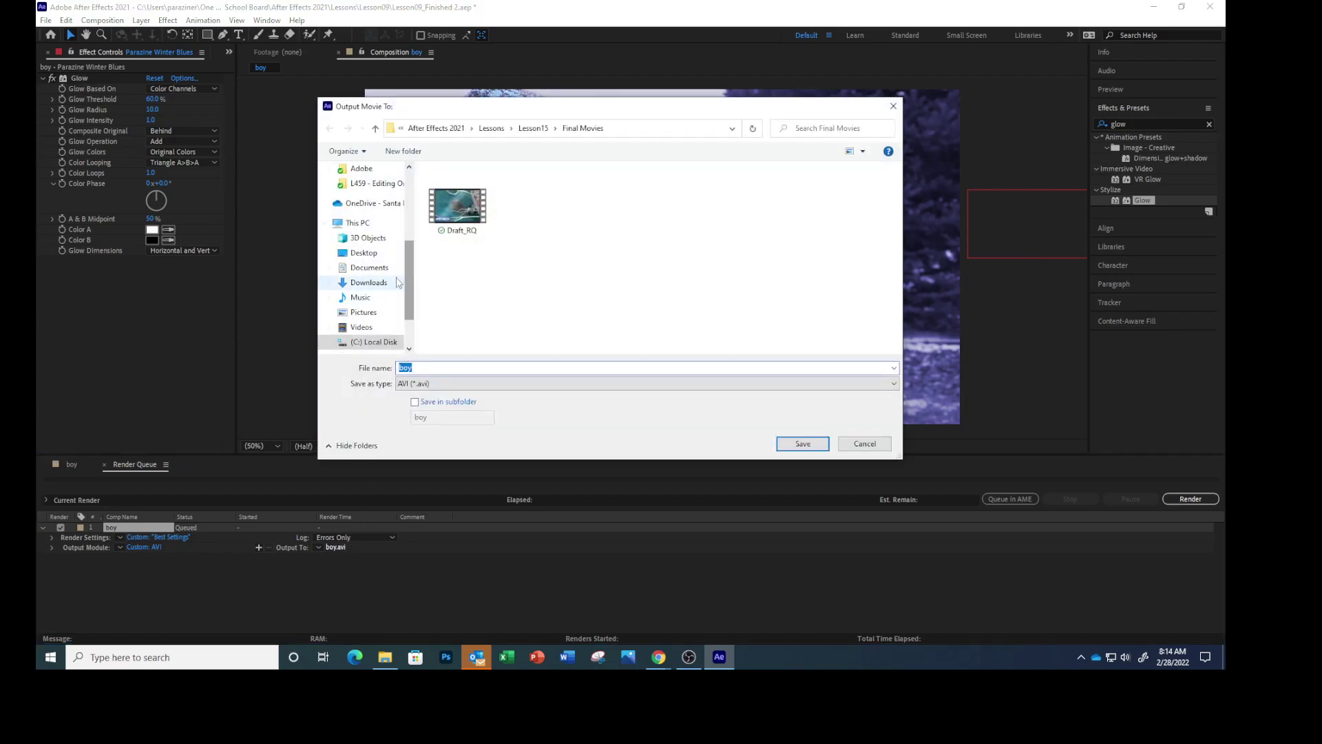
click(325, 203)
scroll(372, 296, down, 2)
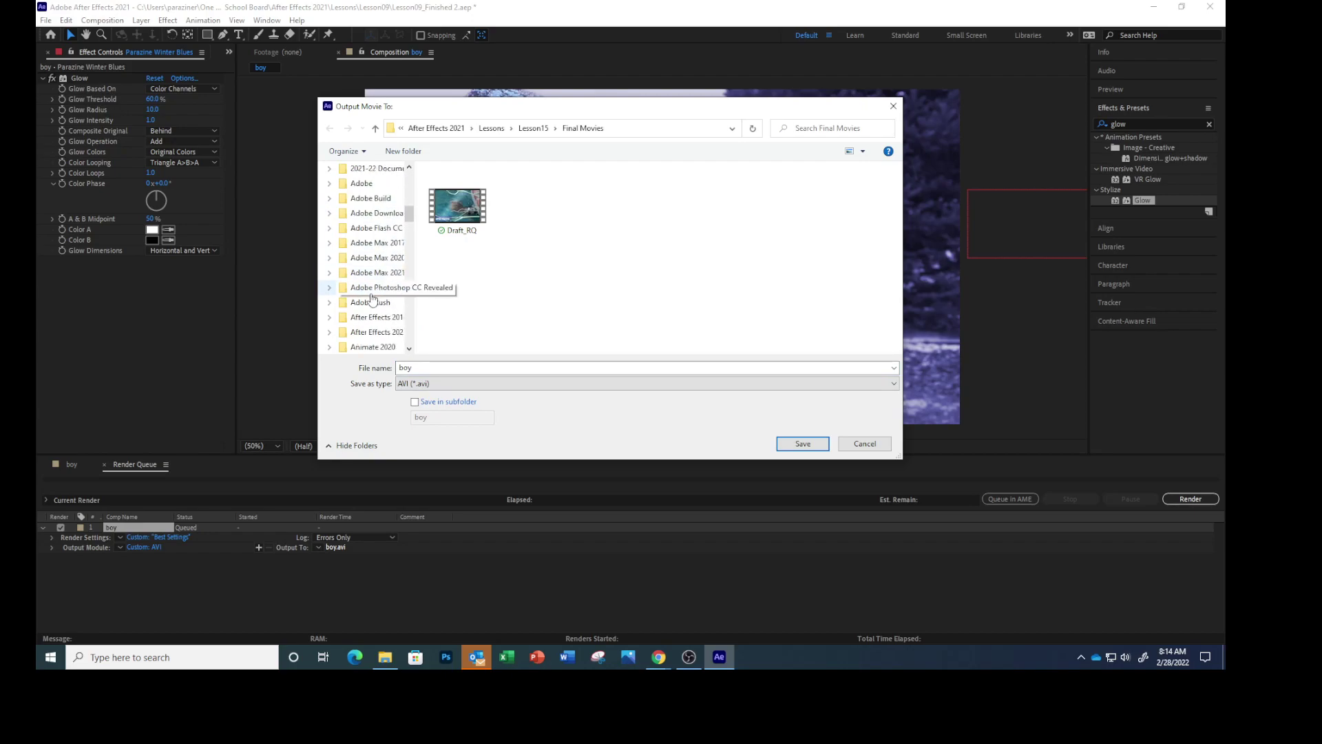
scroll(372, 297, down, 1)
click(384, 317)
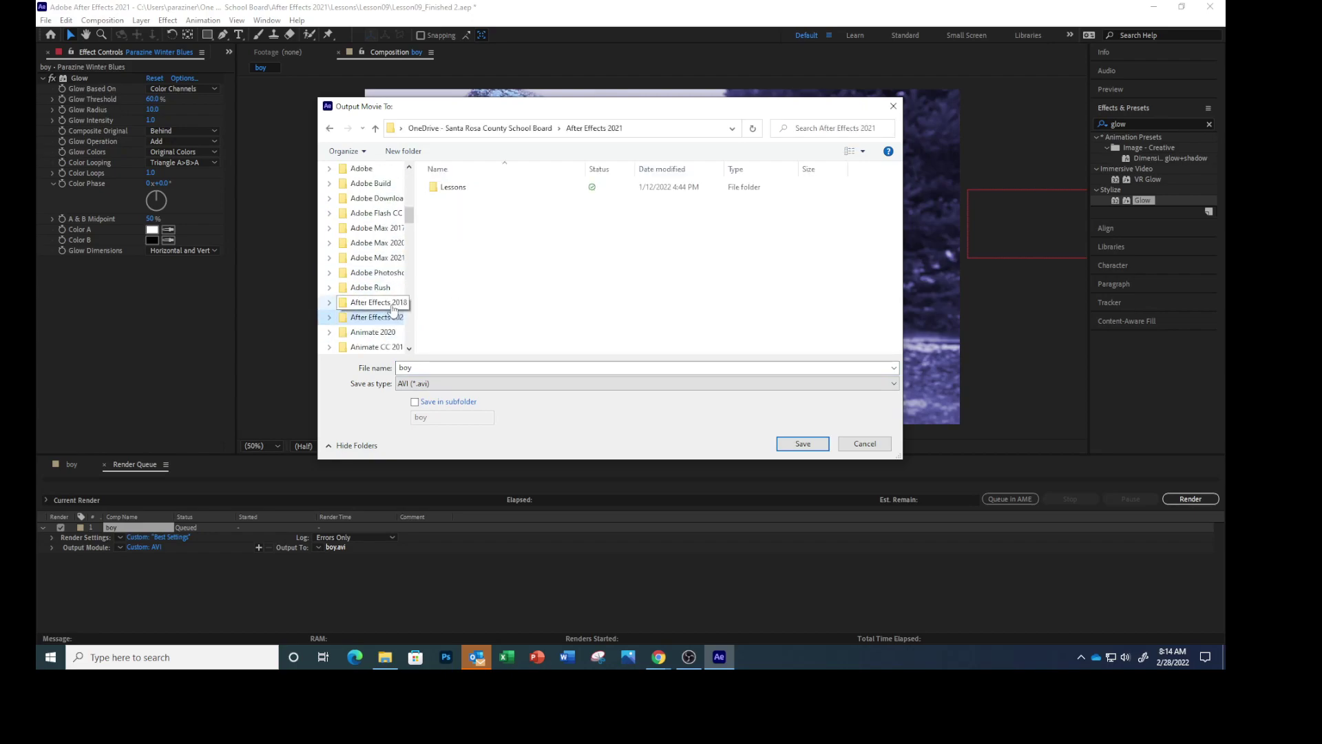
double_click(451, 187)
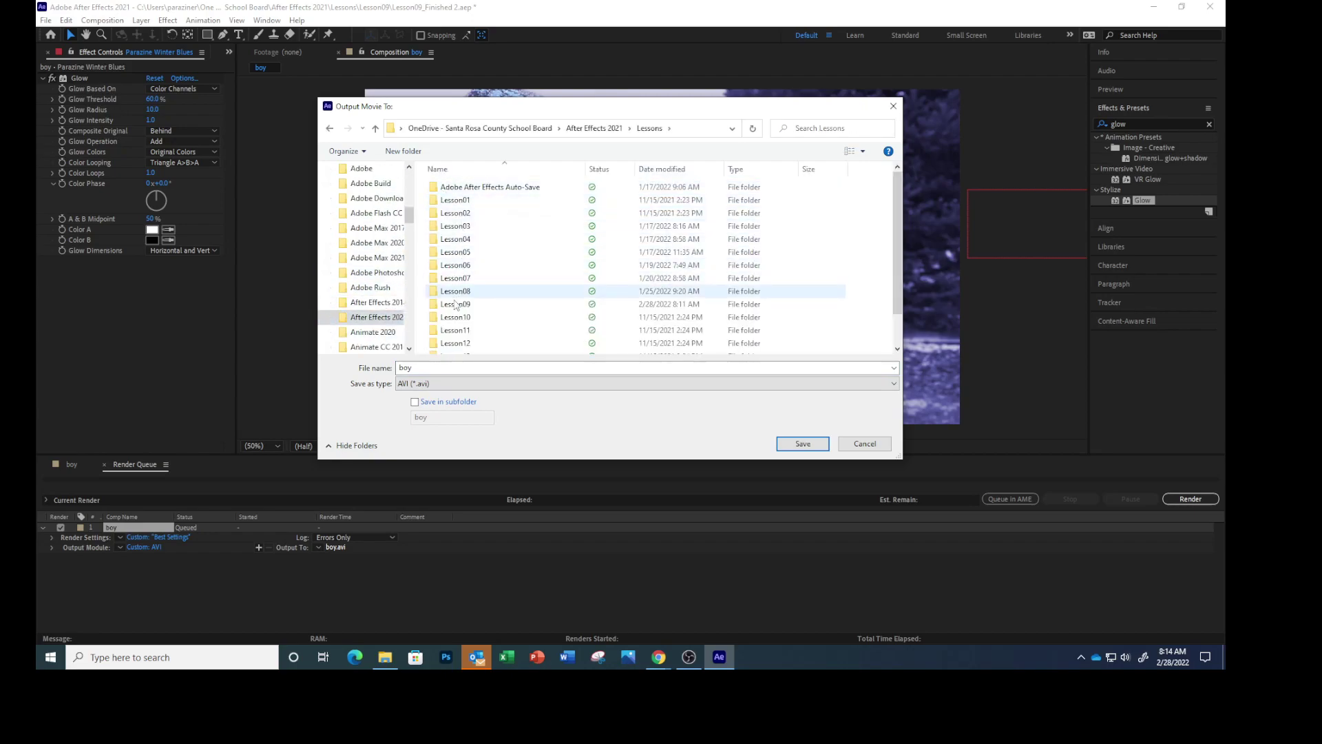
double_click(455, 305)
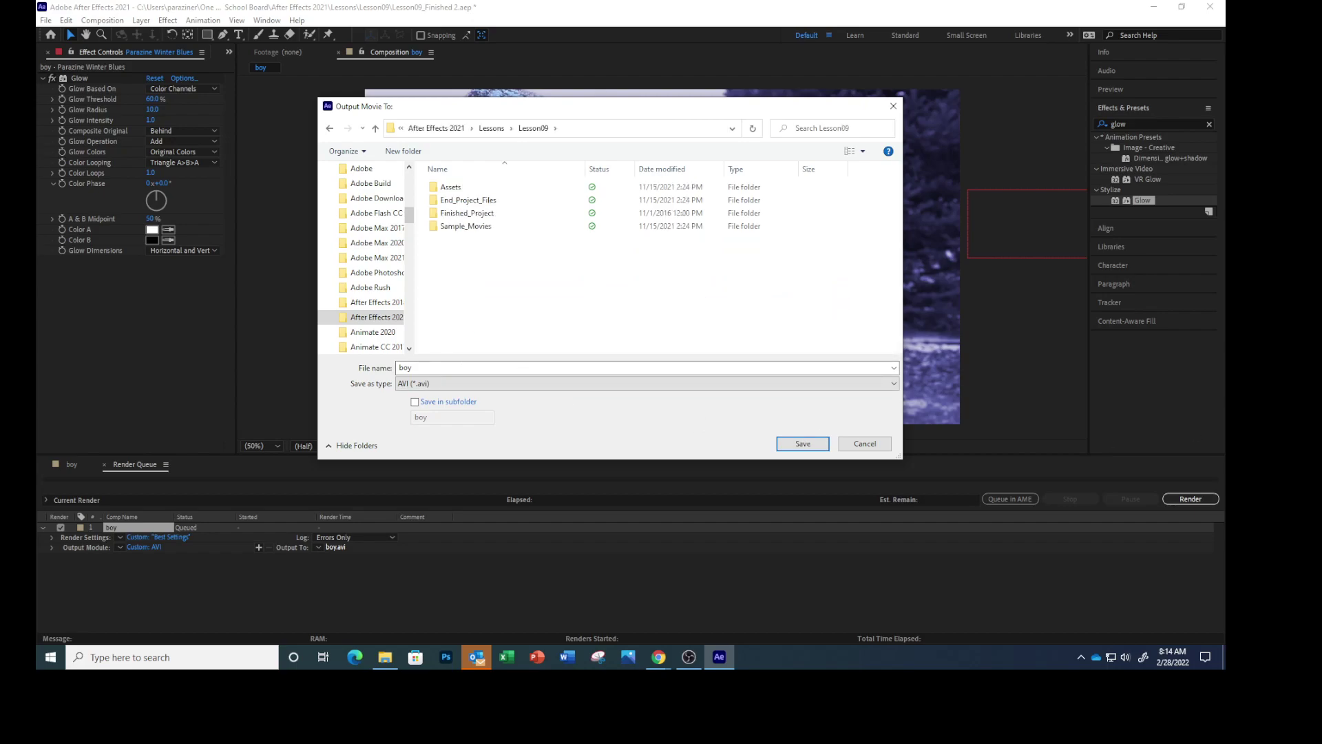
click(798, 444)
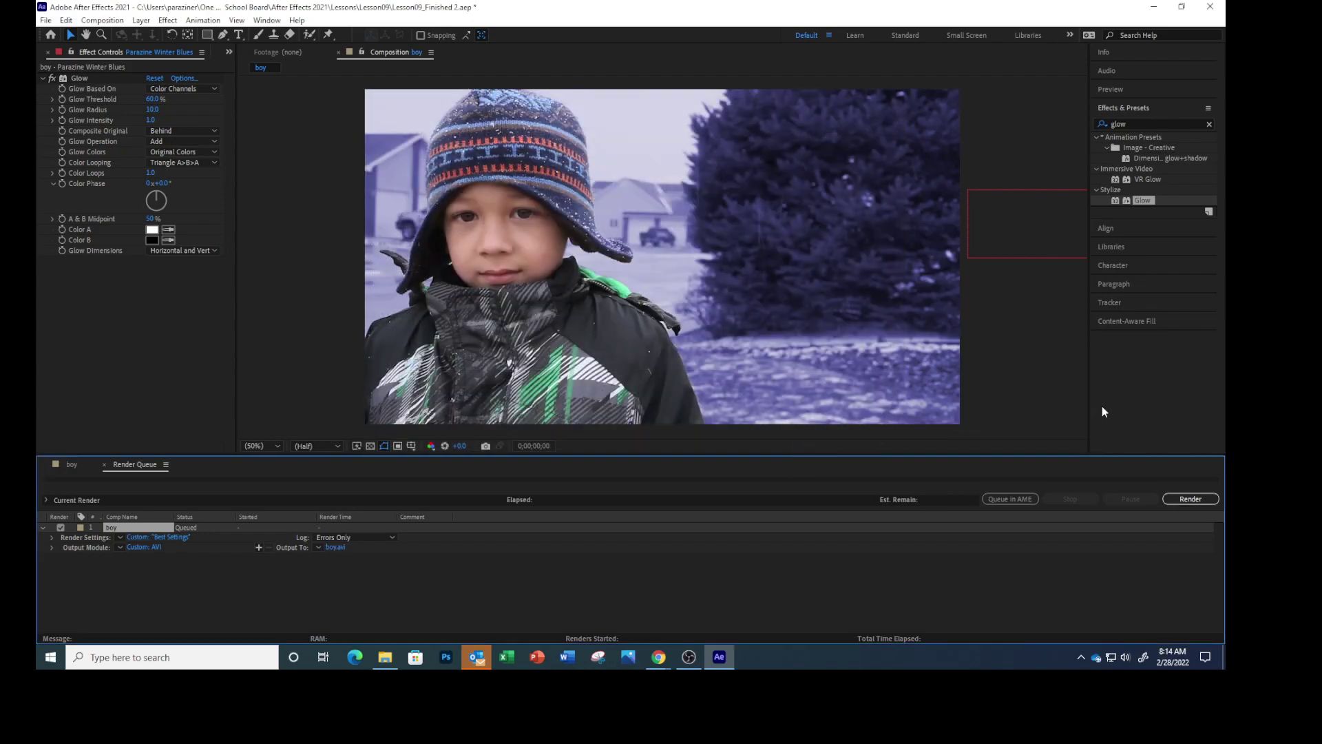
Step: Render boy.avi until Done, save the project, and bring File Explorer forward
click(1179, 500)
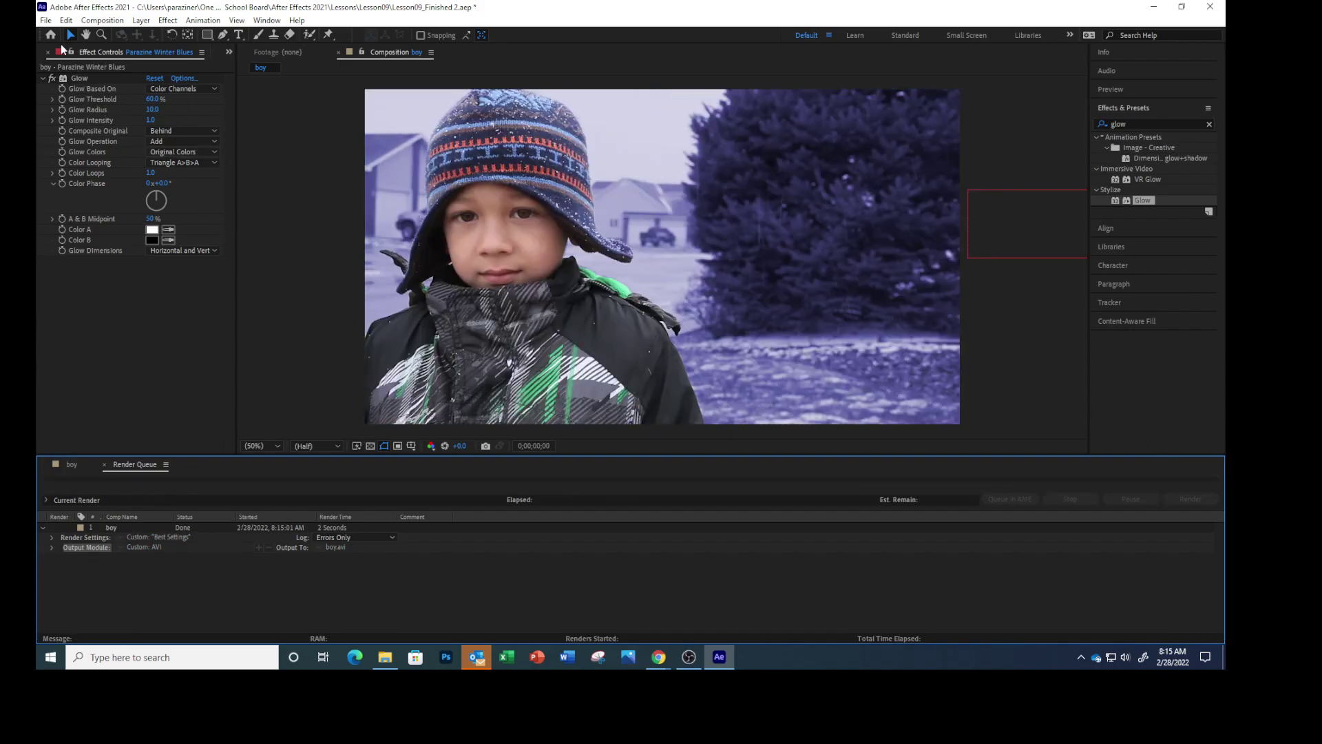
click(45, 21)
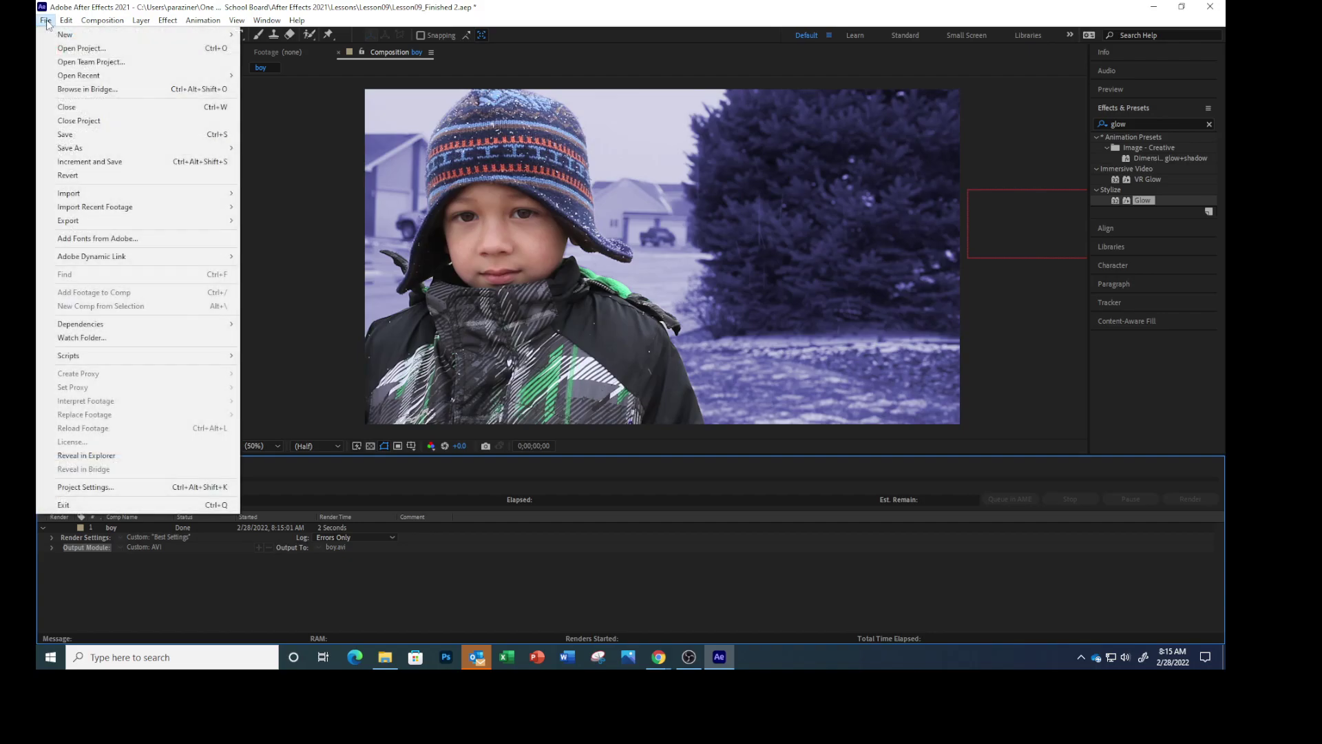
click(63, 135)
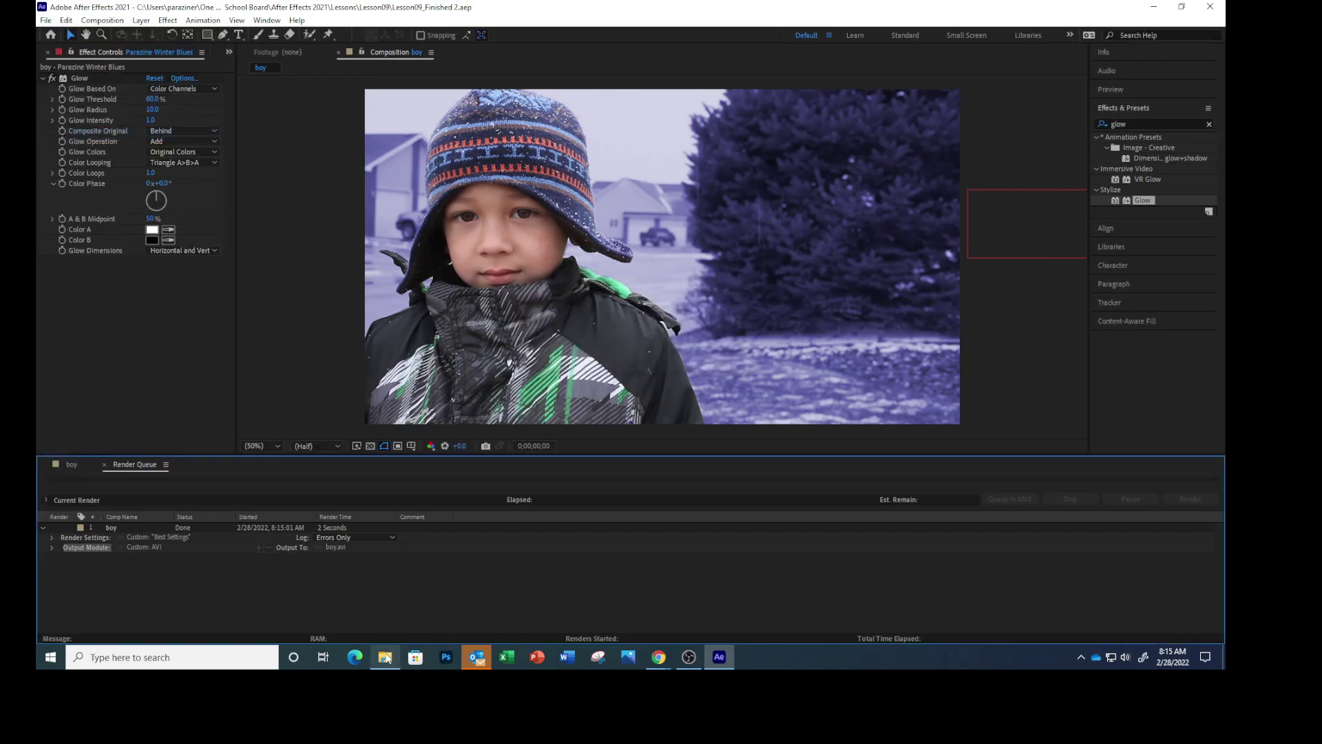
click(385, 657)
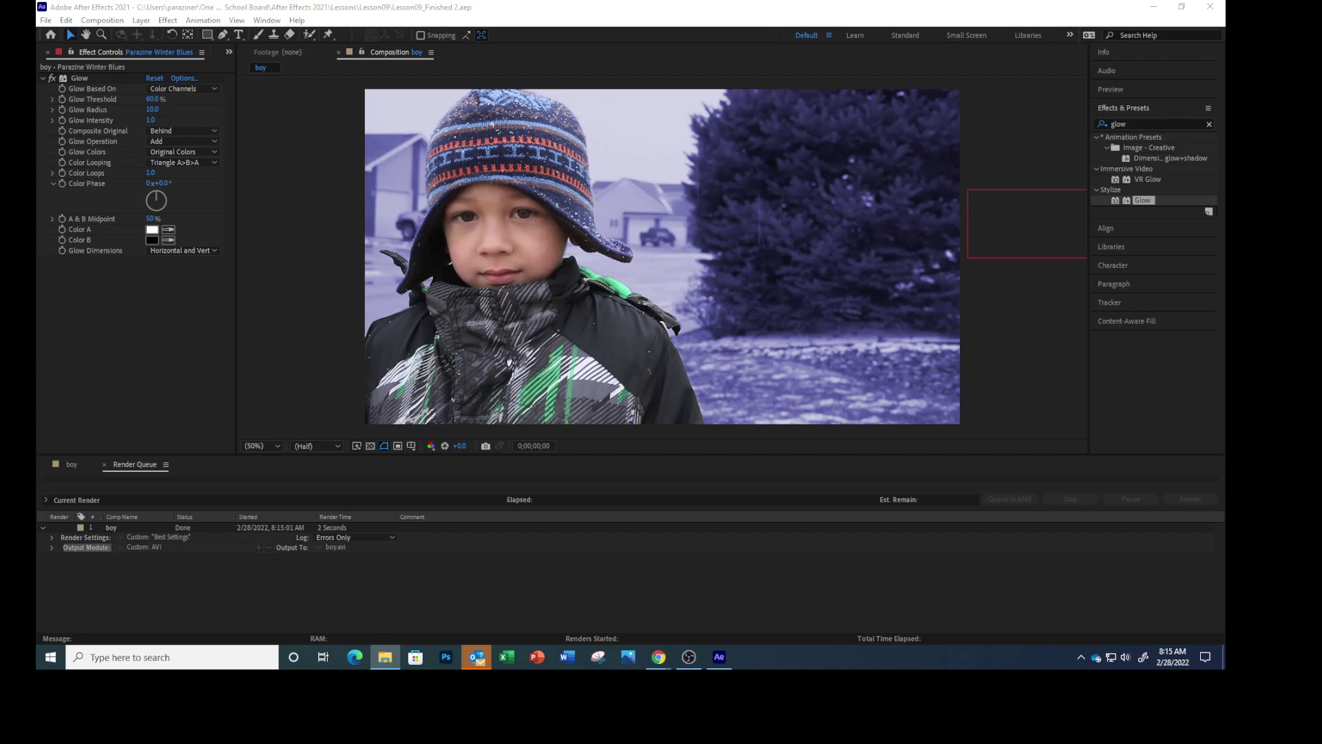
Step: Restore the Lesson09 Explorer window to show the 139,736 KB boy AVI file
drag(1047, 113, 670, 104)
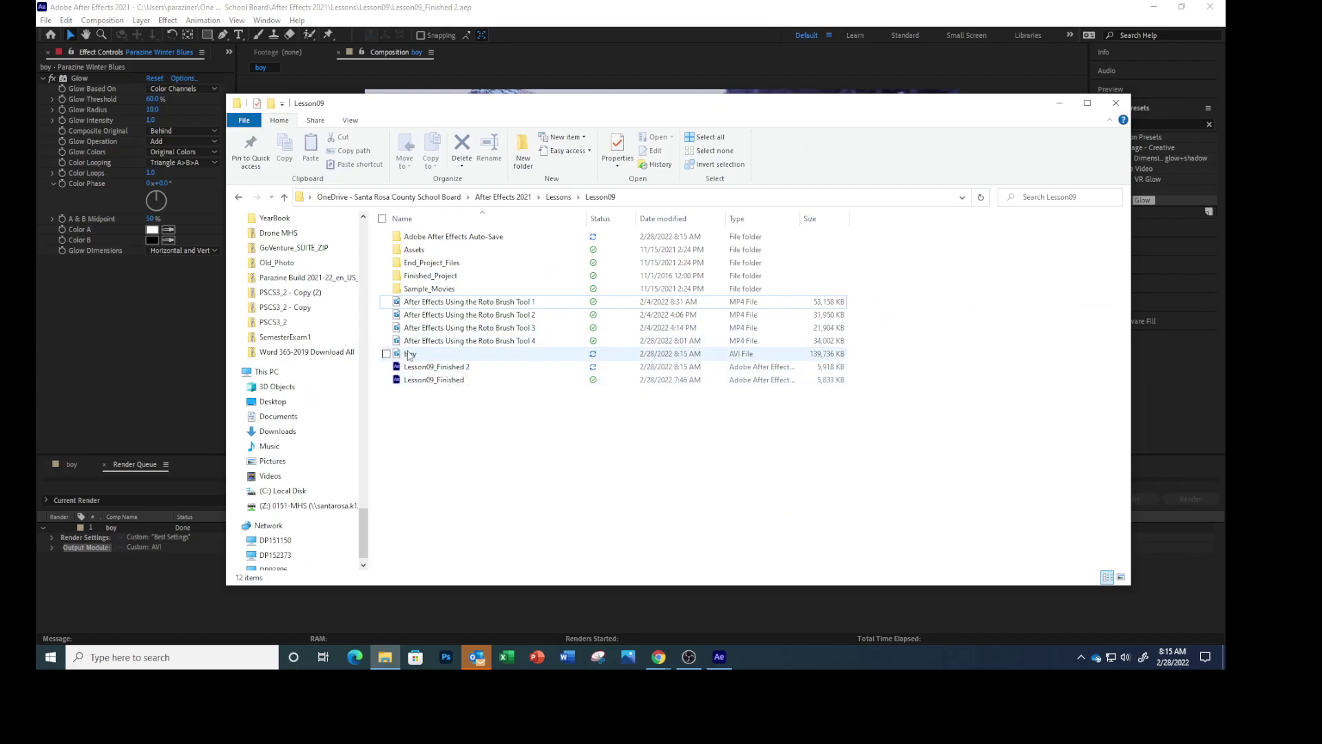